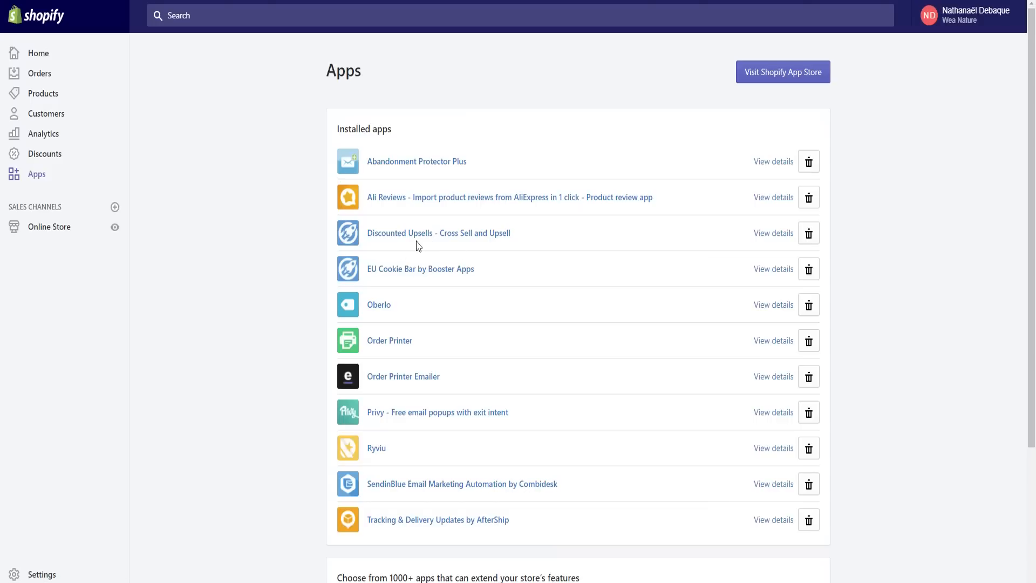
Step: View the online store, add the Lampe frontale tactique LED 6000 Lumens to the cart, and examine the upsell popup
{"action": "left_click", "coordinate": [115, 227]}
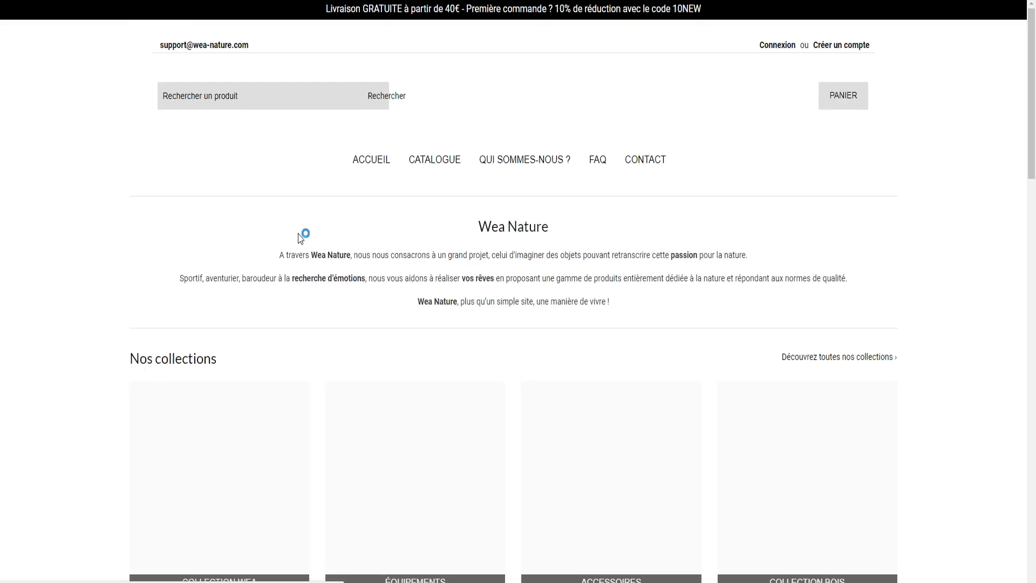
{"action": "scroll", "coordinate": [392, 327], "scroll_direction": "down", "scroll_amount": 15}
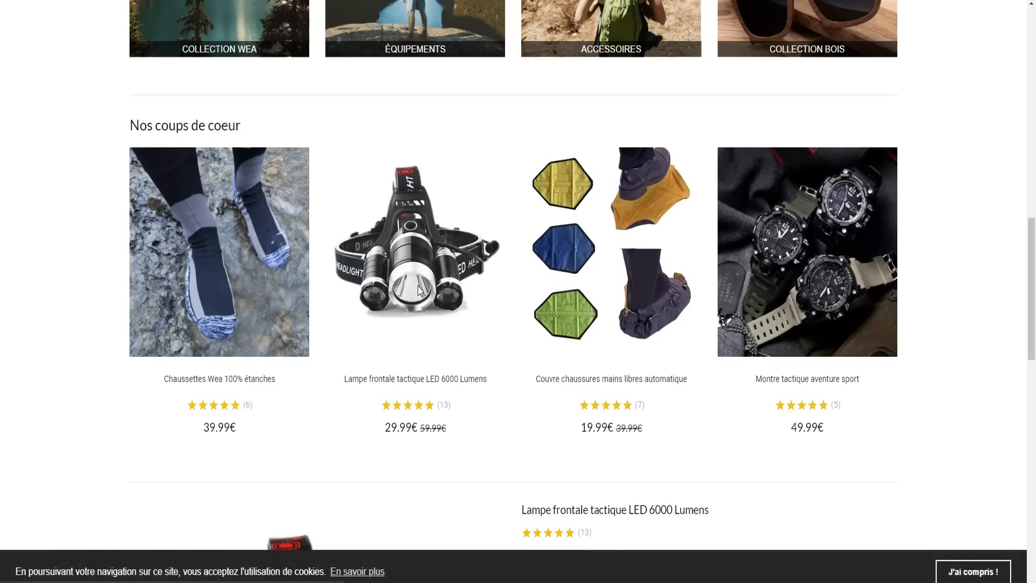
{"action": "left_click", "coordinate": [358, 405]}
{"action": "left_click", "coordinate": [610, 425]}
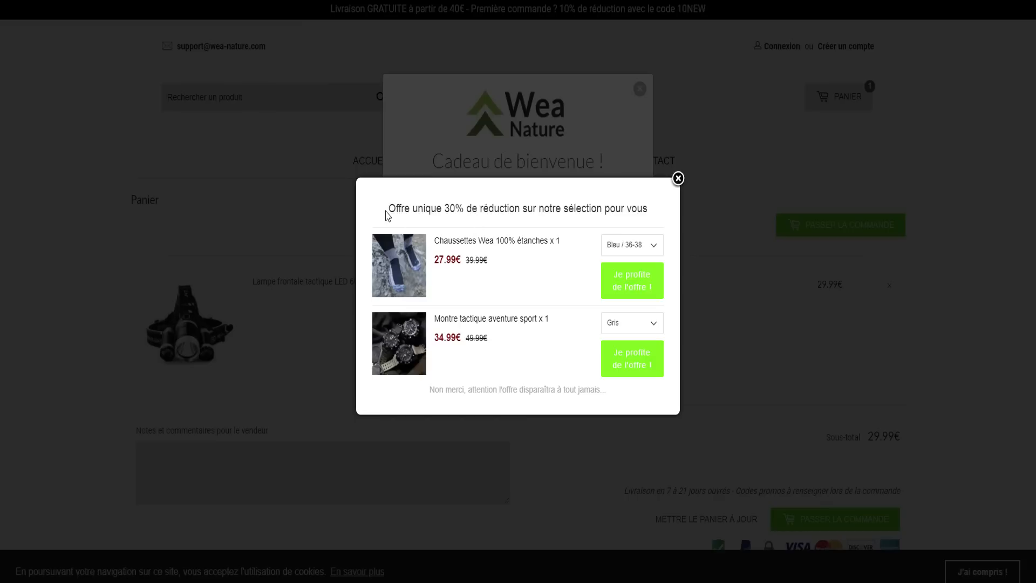
{"action": "left_click_drag", "start_coordinate": [395, 212], "coordinate": [459, 212]}
{"action": "left_click", "coordinate": [492, 233]}
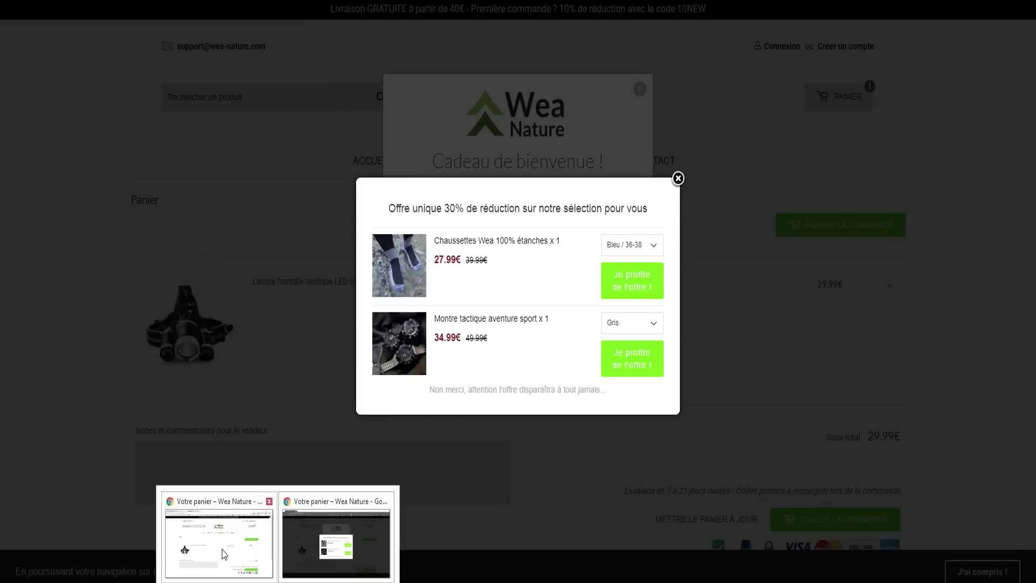
Step: Return to the Shopify admin and open the settings of the Discounted Upsells - Cross Sell and Upsell app
{"action": "left_click", "coordinate": [224, 554]}
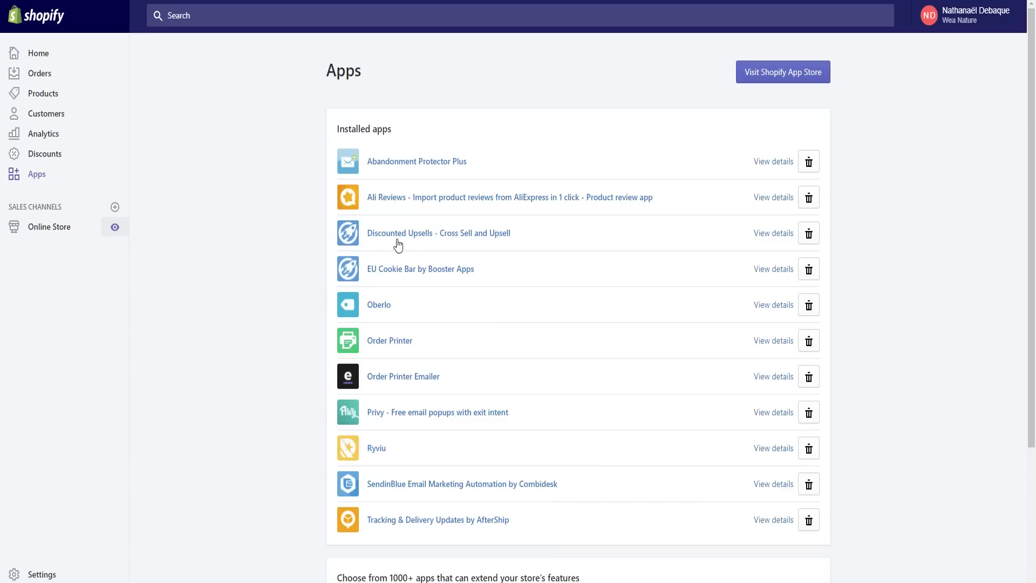
{"action": "left_click", "coordinate": [397, 236]}
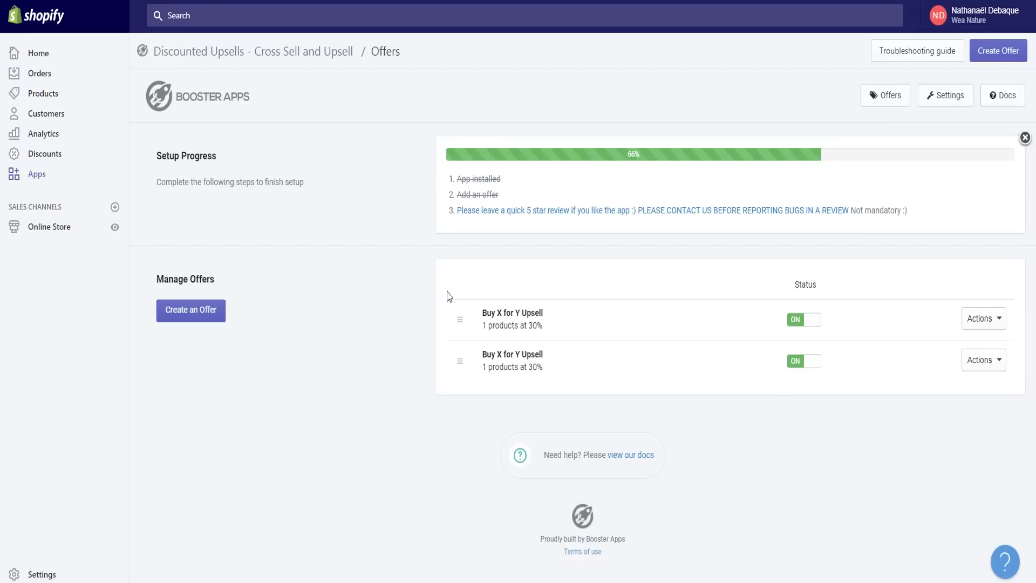
{"action": "left_click", "coordinate": [945, 99]}
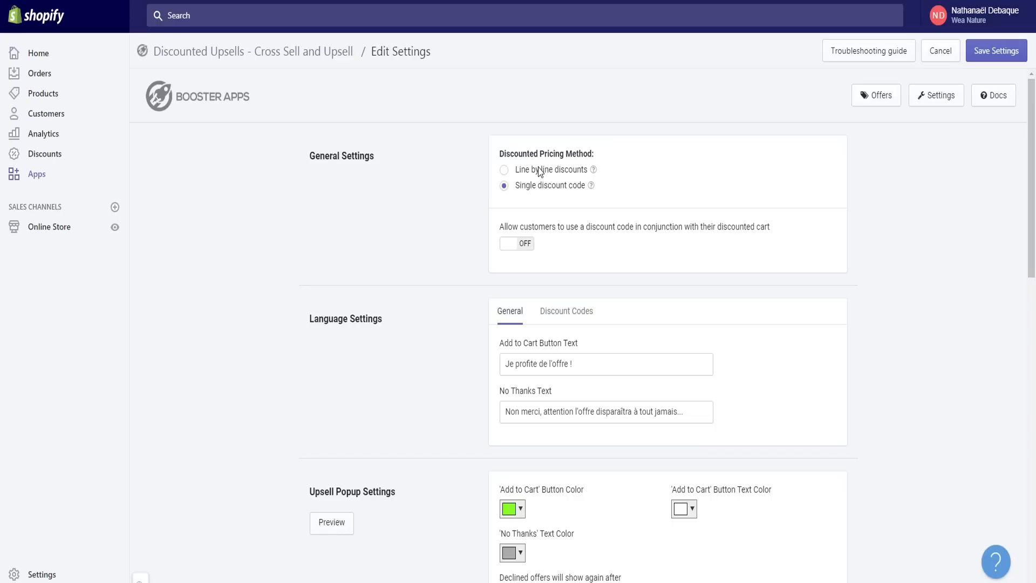
Step: Compare the pricing method, Add to Cart button text and No Thanks text settings with the upsell popup in the store cart
{"action": "left_click", "coordinate": [365, 550]}
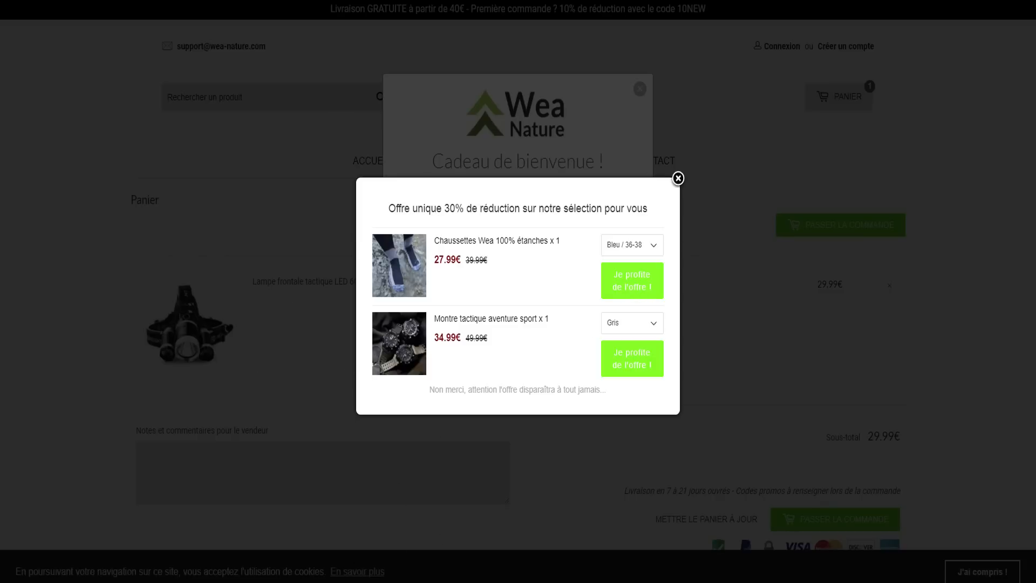
{"action": "left_click", "coordinate": [238, 546]}
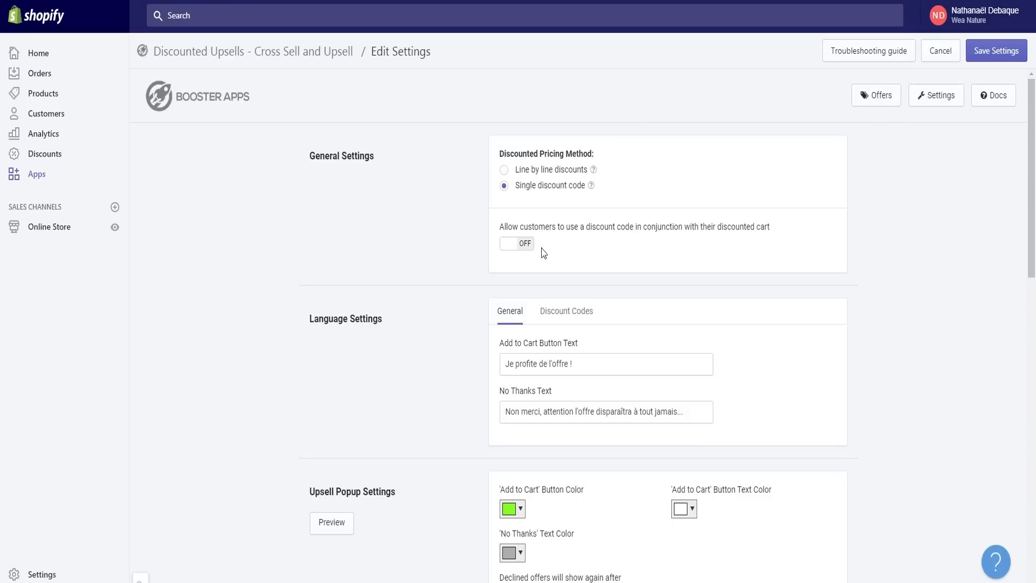
{"action": "scroll", "coordinate": [567, 342], "scroll_direction": "down", "scroll_amount": 1}
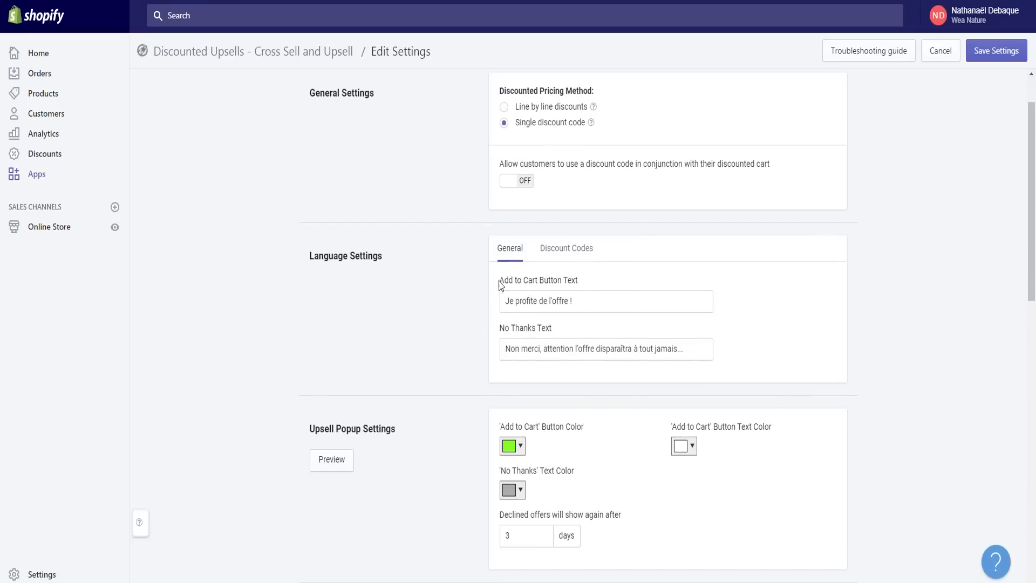
{"action": "left_click_drag", "start_coordinate": [601, 304], "coordinate": [454, 306]}
{"action": "left_click", "coordinate": [348, 556]}
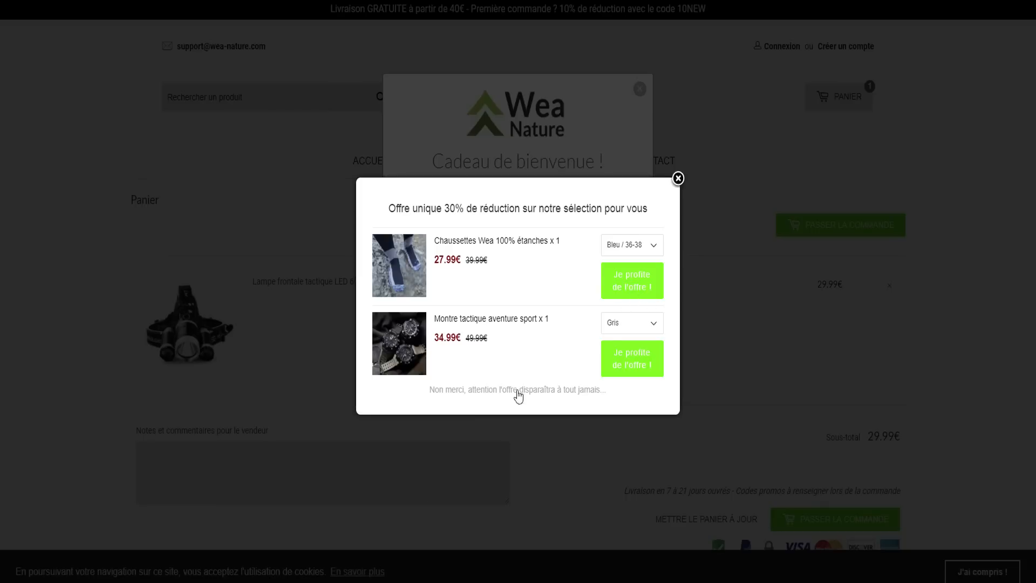
{"action": "left_click", "coordinate": [276, 571]}
{"action": "left_click_drag", "start_coordinate": [627, 353], "coordinate": [500, 351]}
{"action": "left_click", "coordinate": [341, 548]}
{"action": "key", "text": "alt+Tab"}
Step: Review the Upsell Popup Settings for button and text colors and the declined-offer delay, checking them against the store's popup
{"action": "scroll", "coordinate": [558, 361], "scroll_direction": "down", "scroll_amount": 2}
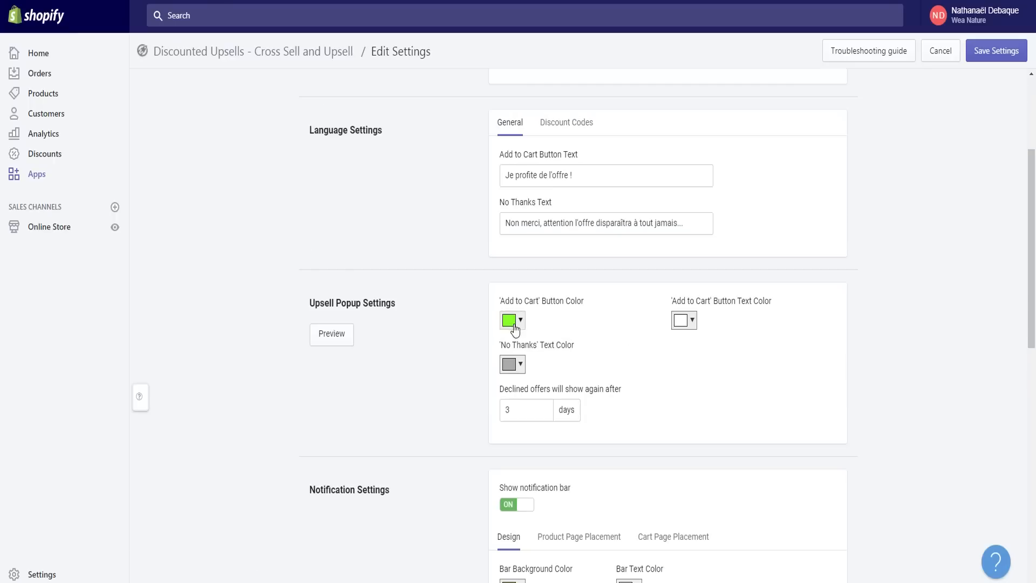
{"action": "scroll", "coordinate": [488, 338], "scroll_direction": "down", "scroll_amount": 1}
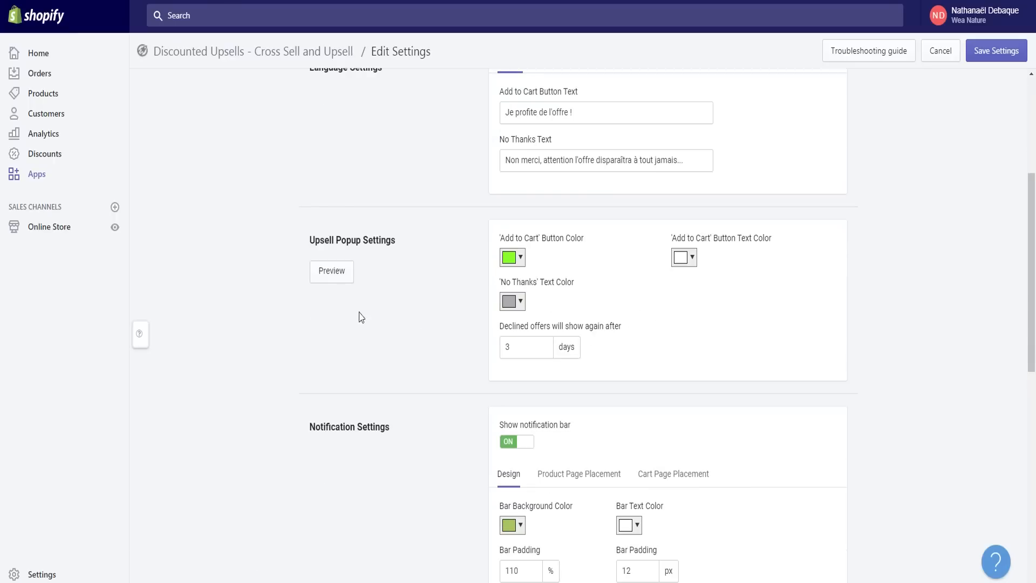
{"action": "scroll", "coordinate": [529, 223], "scroll_direction": "down", "scroll_amount": 2}
{"action": "left_click_drag", "start_coordinate": [527, 220], "coordinate": [478, 213]}
{"action": "left_click", "coordinate": [550, 251]}
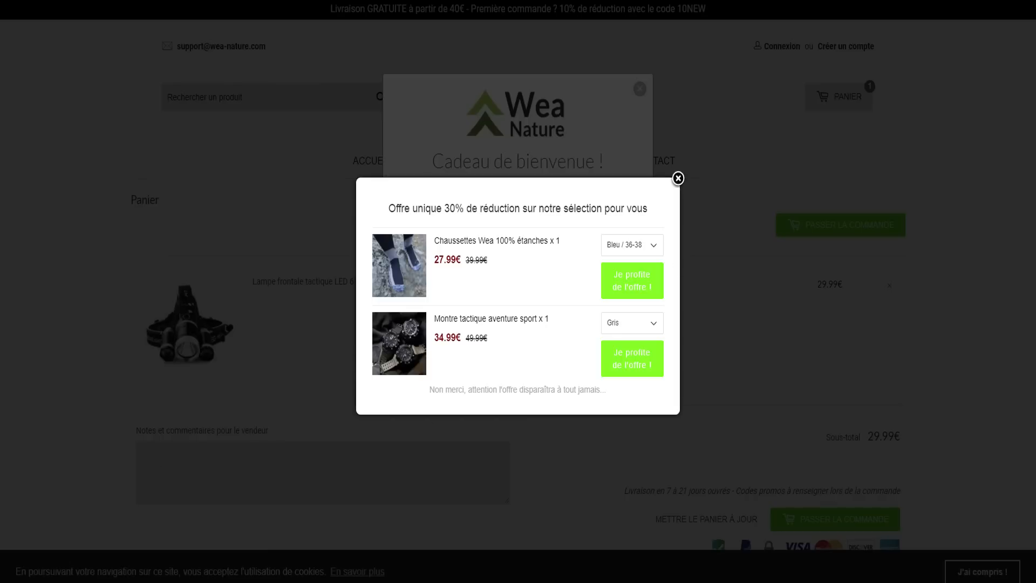
{"action": "left_click", "coordinate": [212, 558]}
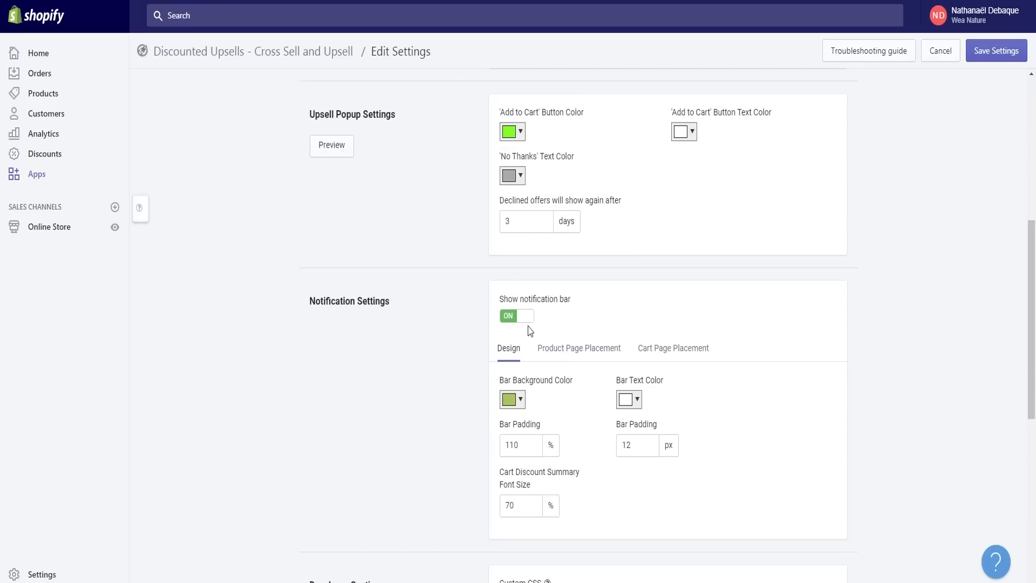
Step: Review the notification bar's design, product page placement and cart page placement settings, then the Custom CSS field
{"action": "left_click", "coordinate": [574, 348]}
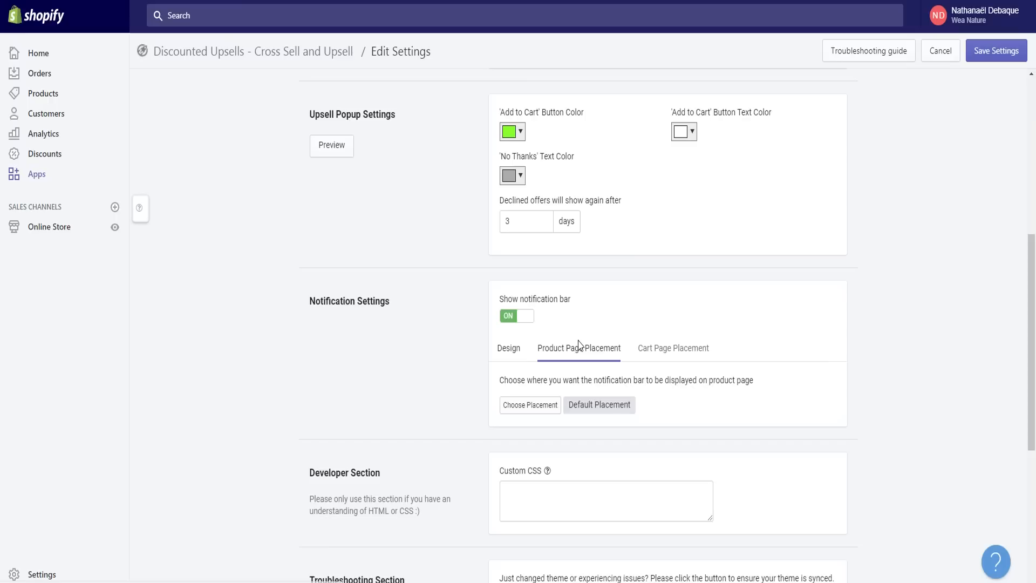
{"action": "left_click", "coordinate": [519, 357]}
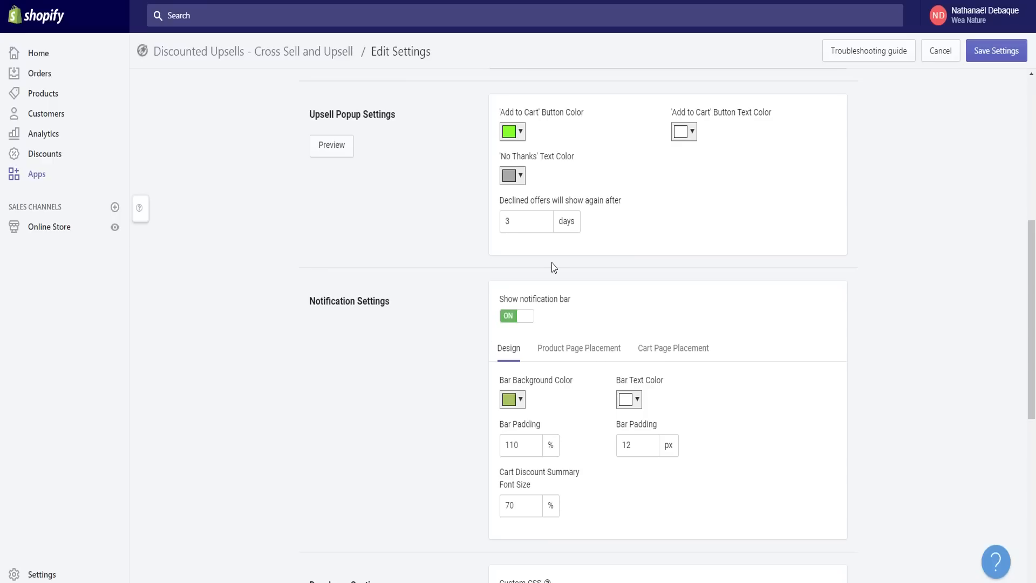
{"action": "scroll", "coordinate": [550, 262], "scroll_direction": "up", "scroll_amount": 1}
{"action": "scroll", "coordinate": [513, 374], "scroll_direction": "down", "scroll_amount": 2}
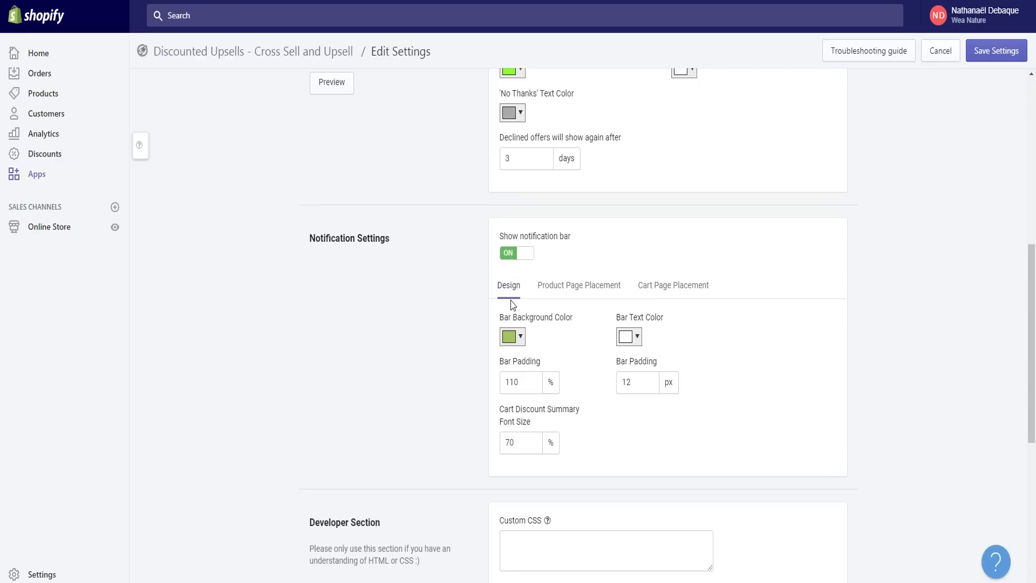
{"action": "left_click", "coordinate": [578, 286]}
{"action": "left_click", "coordinate": [672, 285]}
{"action": "left_click", "coordinate": [508, 286]}
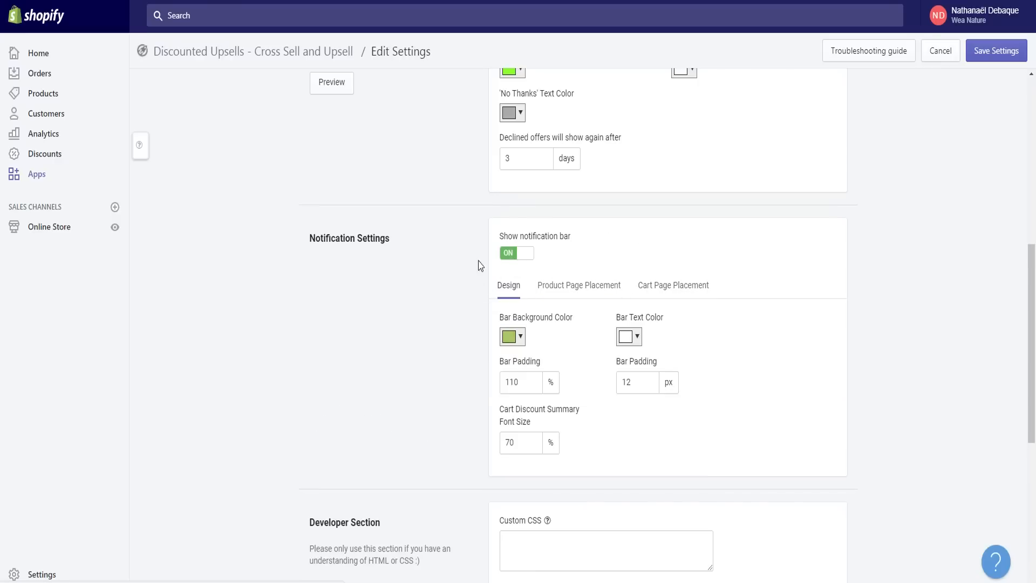
{"action": "scroll", "coordinate": [520, 282], "scroll_direction": "down", "scroll_amount": 5}
{"action": "left_click", "coordinate": [519, 236]}
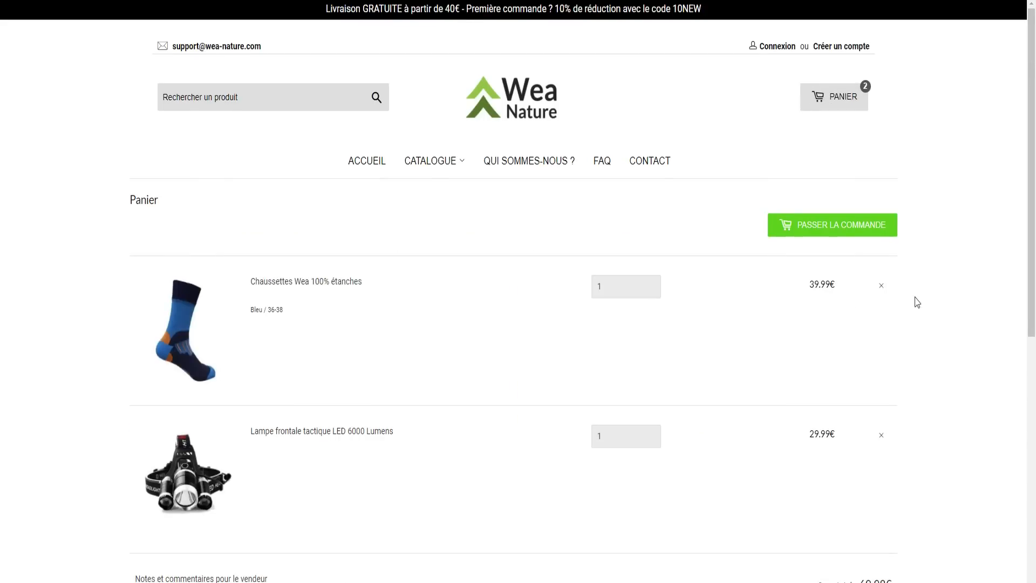
Step: From the store's home page, add another Lampe frontale tactique LED 6000 Lumens to the cart, then return to the app settings
{"action": "key", "text": "BackSpace"}
{"action": "key", "text": "Return"}
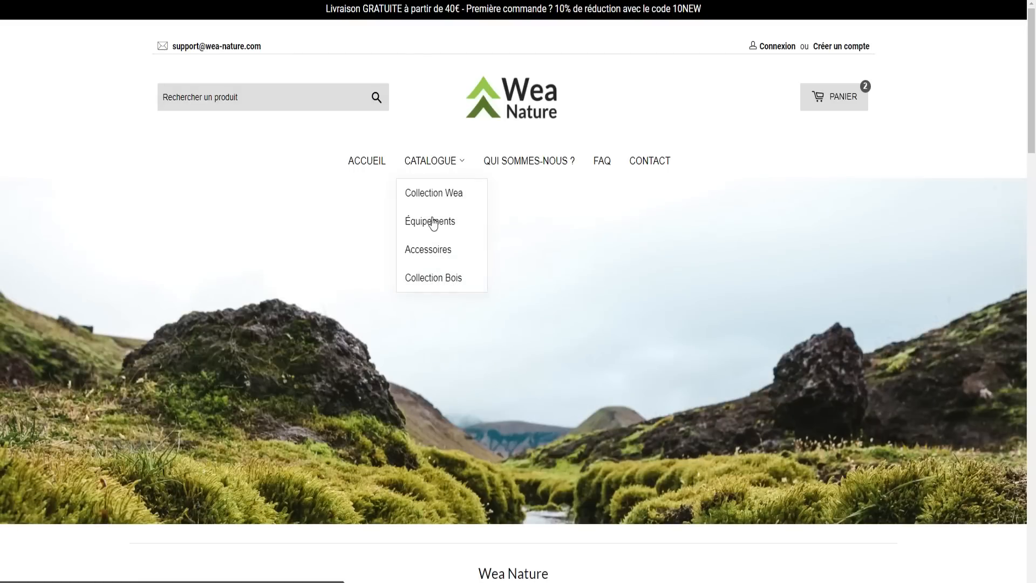
{"action": "scroll", "coordinate": [421, 324], "scroll_direction": "down", "scroll_amount": 9}
{"action": "scroll", "coordinate": [415, 397], "scroll_direction": "down", "scroll_amount": 3}
{"action": "left_click", "coordinate": [415, 400]}
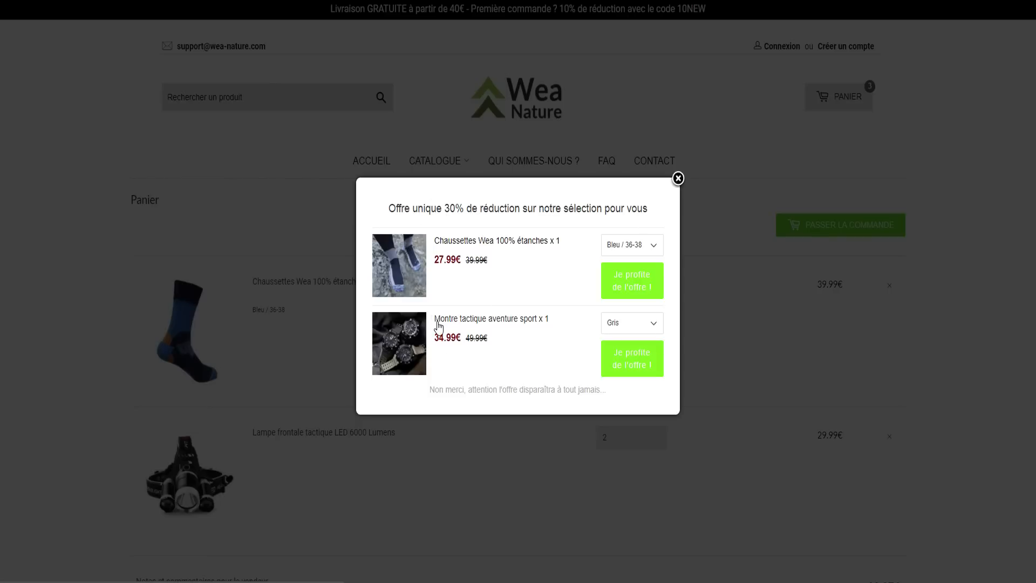
{"action": "left_click", "coordinate": [276, 581]}
{"action": "left_click", "coordinate": [225, 559]}
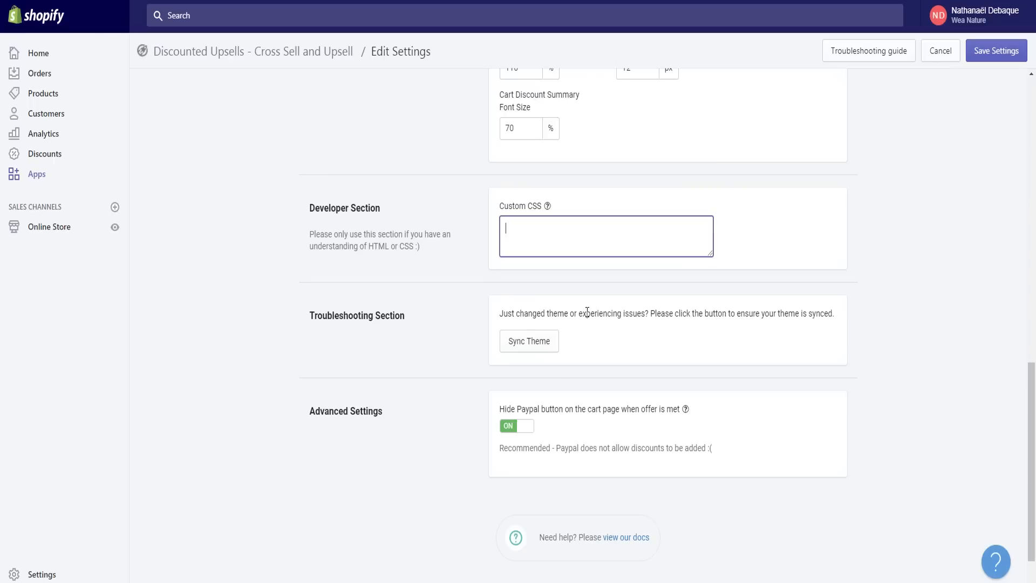
Step: Examine the Troubleshooting and Advanced Settings sections, including the recommendation on hiding the Paypal button on the cart page
{"action": "left_click", "coordinate": [637, 341]}
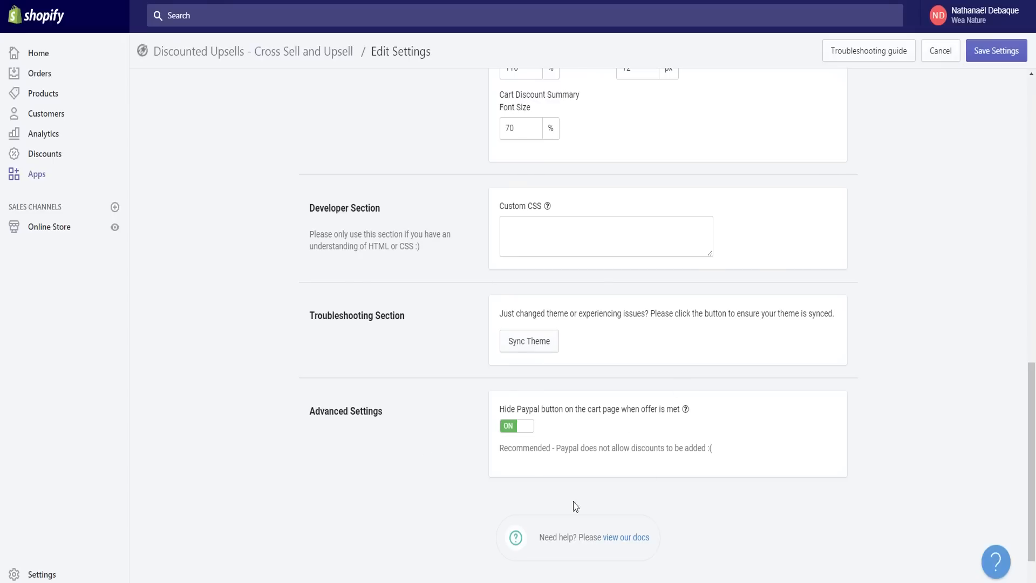
{"action": "scroll", "coordinate": [532, 429], "scroll_direction": "down", "scroll_amount": 1}
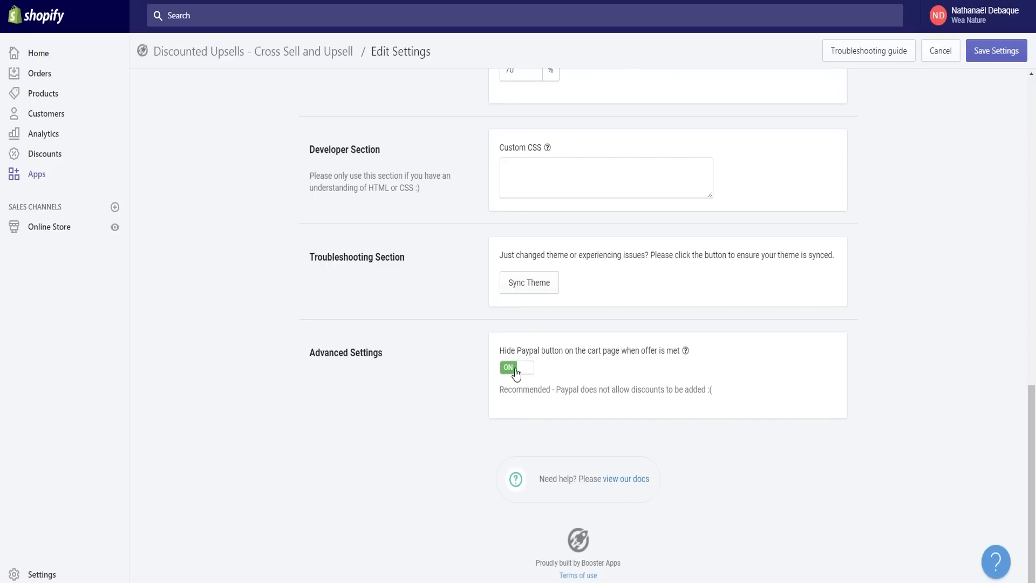
{"action": "left_click_drag", "start_coordinate": [506, 392], "coordinate": [644, 394]}
{"action": "left_click", "coordinate": [693, 394]}
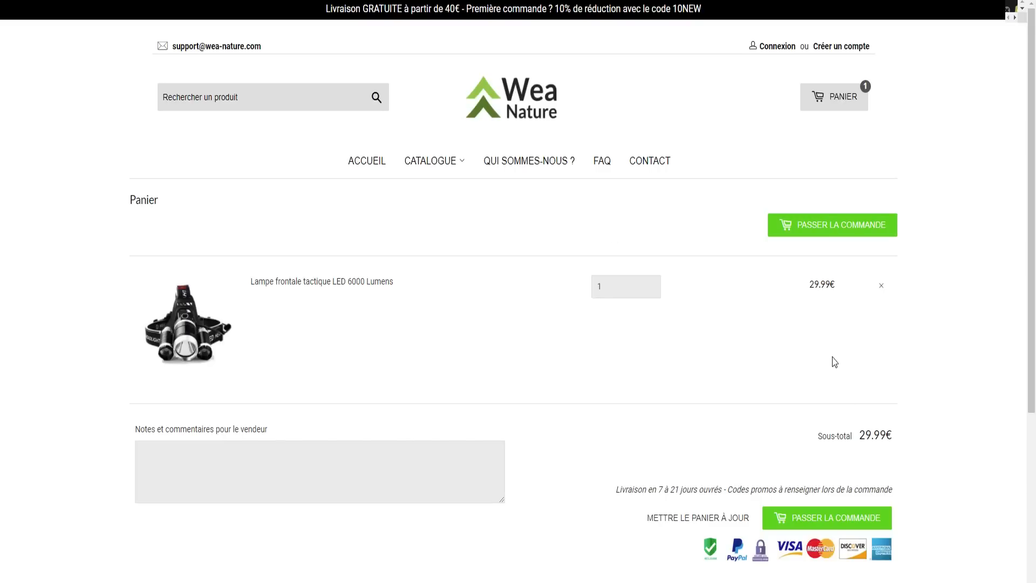
Step: Check the payment area of the single-lamp cart, then dismiss the upsell popup in the other cart and examine its discounted total
{"action": "scroll", "coordinate": [793, 312], "scroll_direction": "down", "scroll_amount": 2}
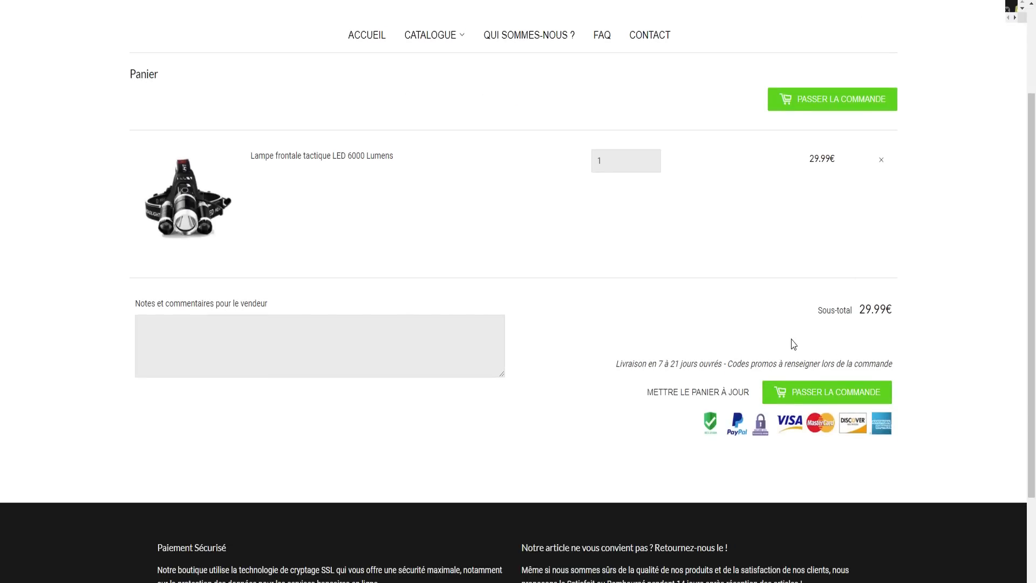
{"action": "scroll", "coordinate": [539, 180], "scroll_direction": "up", "scroll_amount": 2}
{"action": "scroll", "coordinate": [674, 362], "scroll_direction": "down", "scroll_amount": 3}
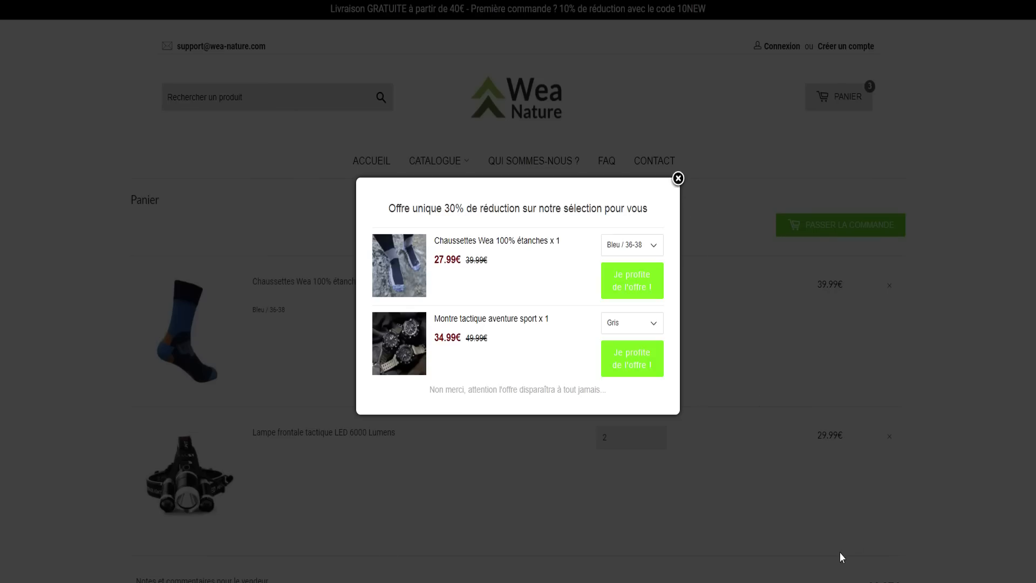
{"action": "left_click", "coordinate": [678, 179]}
{"action": "scroll", "coordinate": [856, 446], "scroll_direction": "down", "scroll_amount": 5}
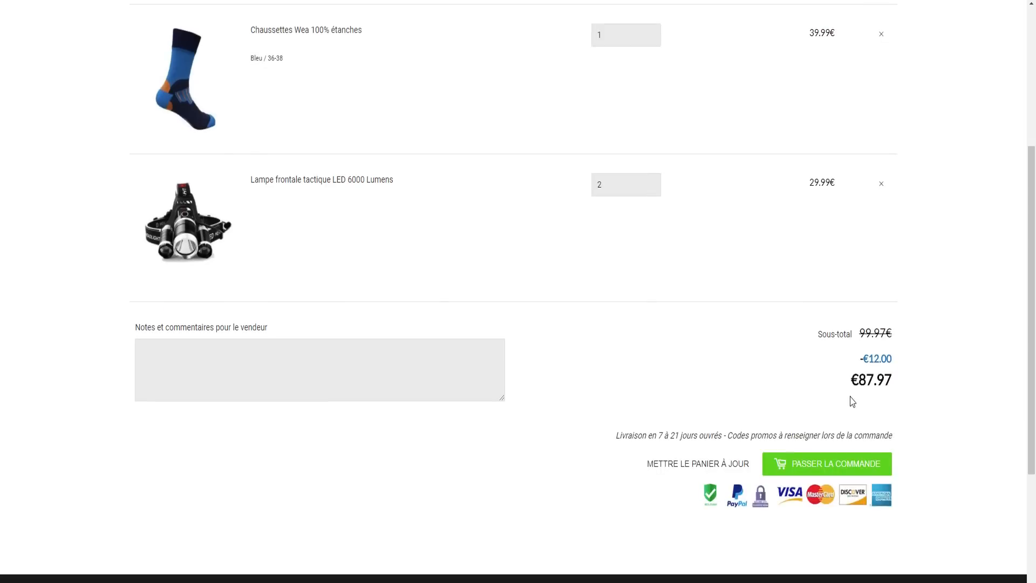
{"action": "left_click_drag", "start_coordinate": [861, 359], "coordinate": [901, 362]}
{"action": "left_click", "coordinate": [900, 360]}
{"action": "left_click_drag", "start_coordinate": [855, 360], "coordinate": [905, 360]}
{"action": "left_click", "coordinate": [905, 359]}
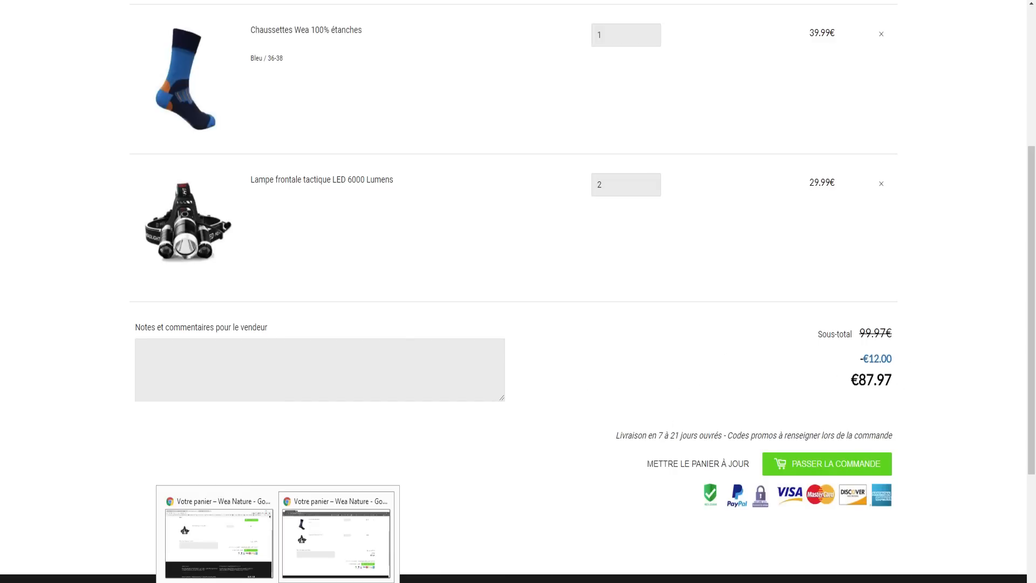
Step: Return to the upsell app's offer list, start a new offer and open its trigger product selection
{"action": "left_click", "coordinate": [247, 558]}
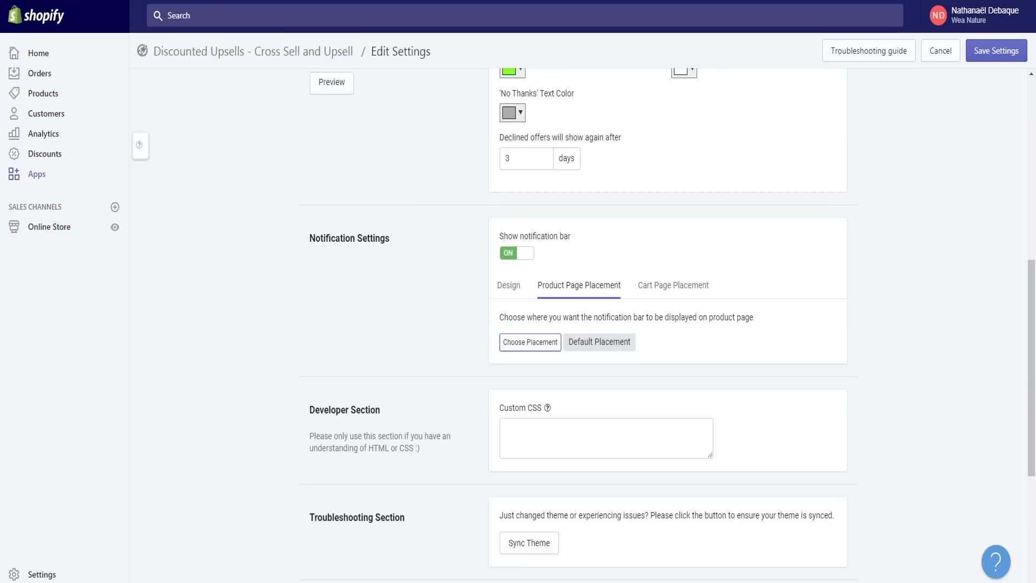
{"action": "scroll", "coordinate": [382, 420], "scroll_direction": "down", "scroll_amount": 5}
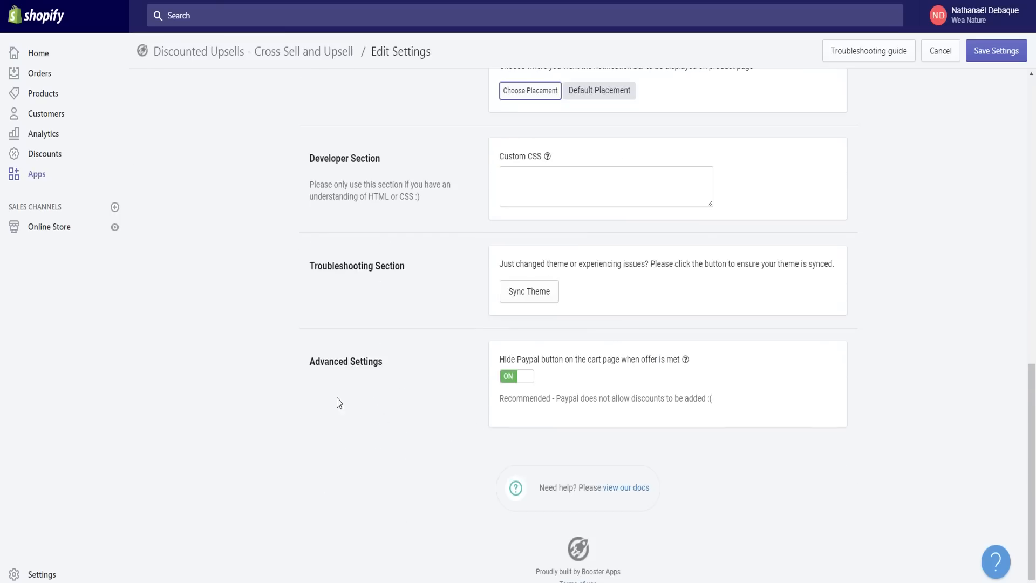
{"action": "scroll", "coordinate": [626, 276], "scroll_direction": "up", "scroll_amount": 15}
{"action": "left_click", "coordinate": [308, 51]}
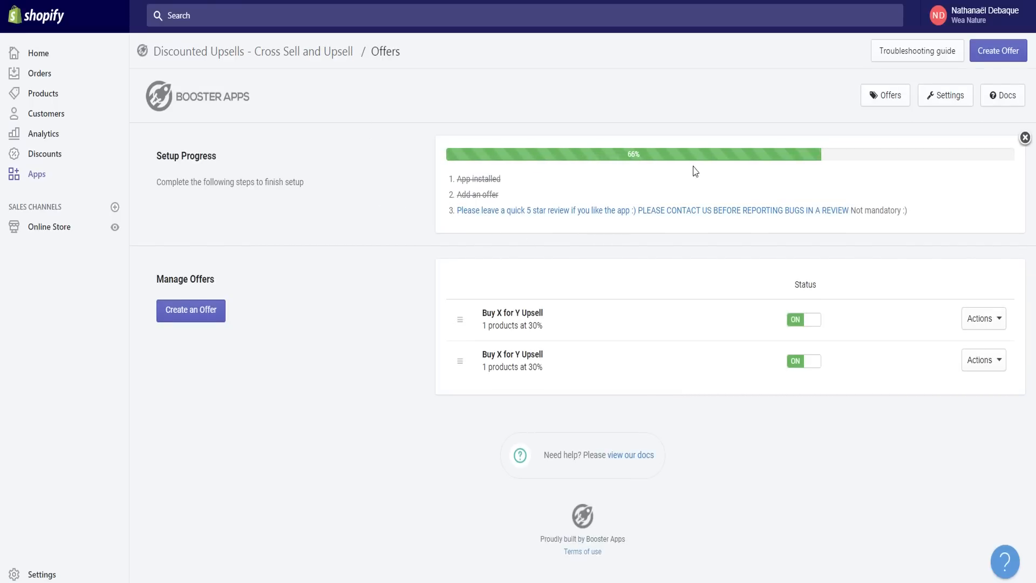
{"action": "left_click", "coordinate": [193, 317]}
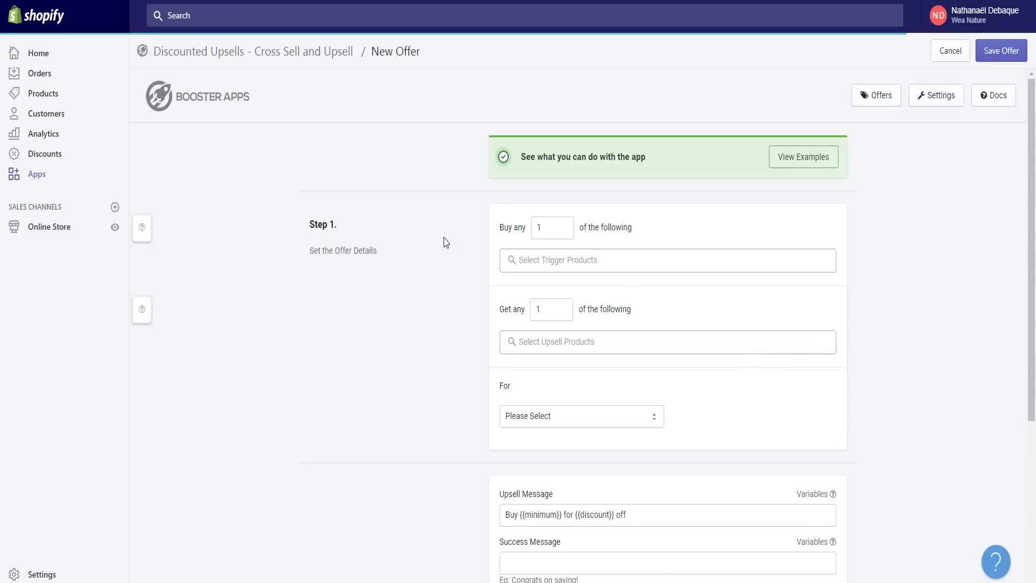
{"action": "left_click", "coordinate": [611, 270]}
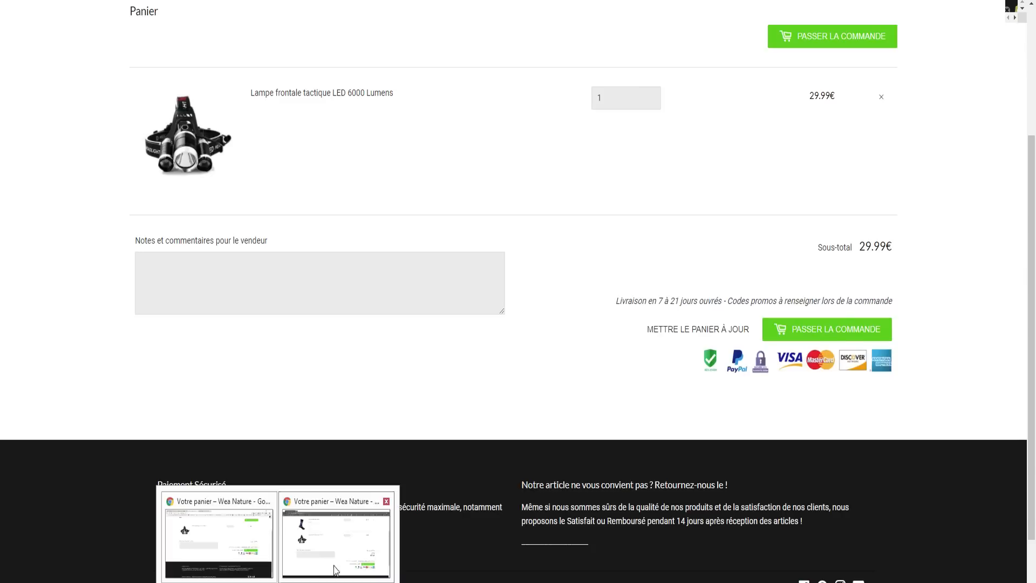
Step: Compare the single-lamp cart with the discounted cart containing the socks and two lamps
{"action": "left_click", "coordinate": [335, 564]}
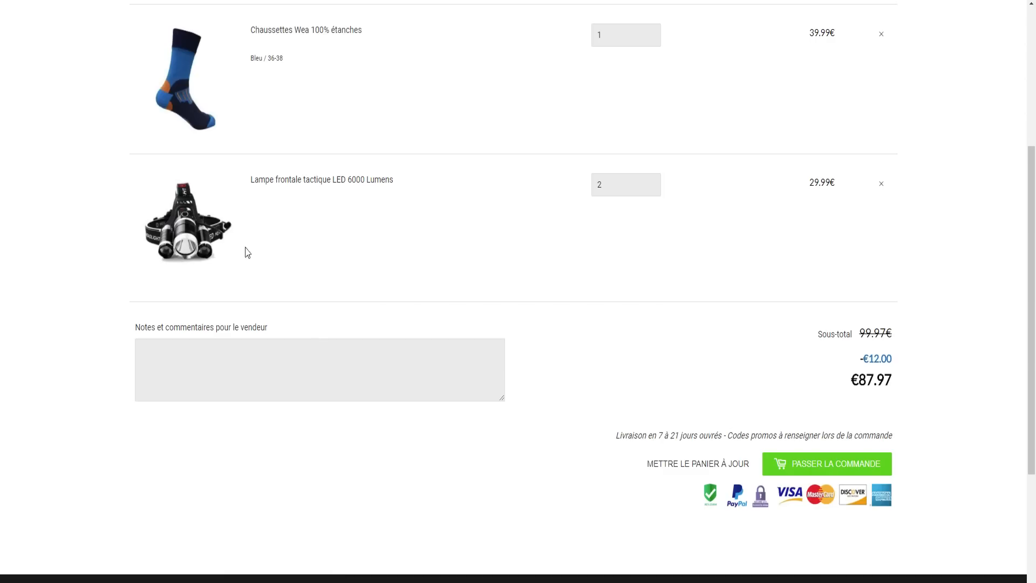
{"action": "left_click", "coordinate": [218, 556]}
{"action": "scroll", "coordinate": [246, 76], "scroll_direction": "up", "scroll_amount": 4}
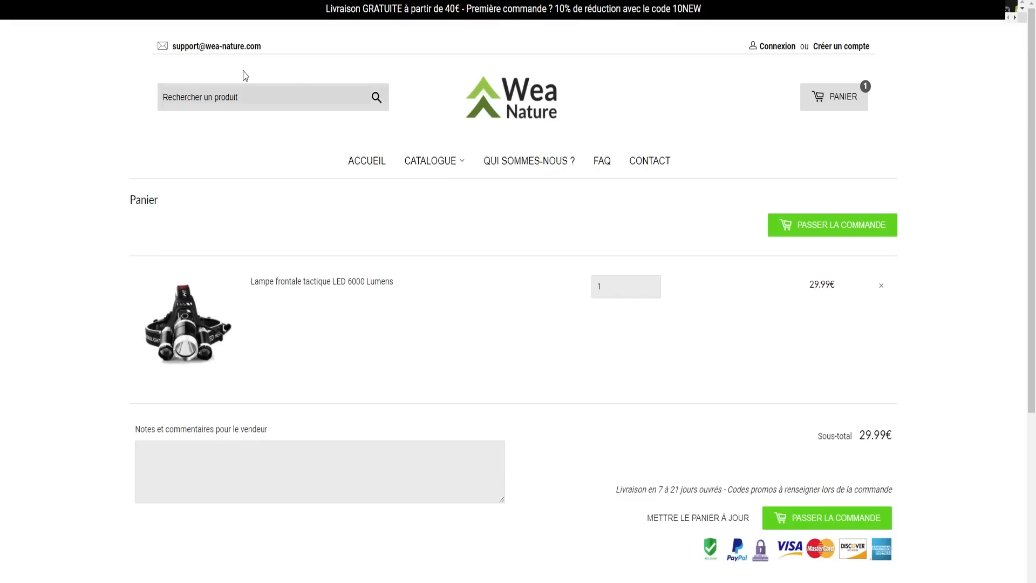
{"action": "left_click", "coordinate": [335, 554]}
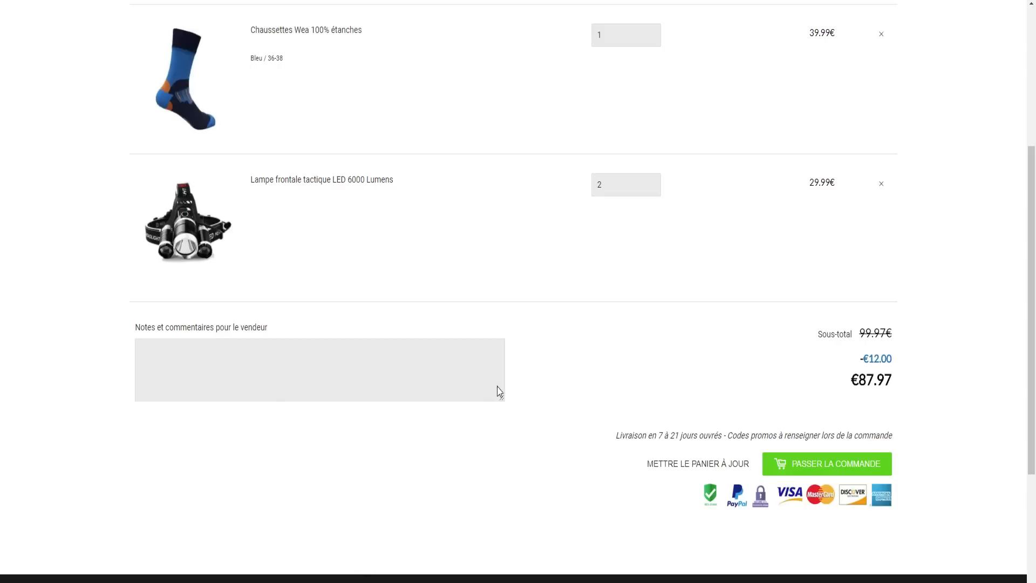
Step: Empty the store cart, then return to the new offer form in the upsell app
{"action": "scroll", "coordinate": [888, 223], "scroll_direction": "up", "scroll_amount": 2}
{"action": "left_click", "coordinate": [880, 162]}
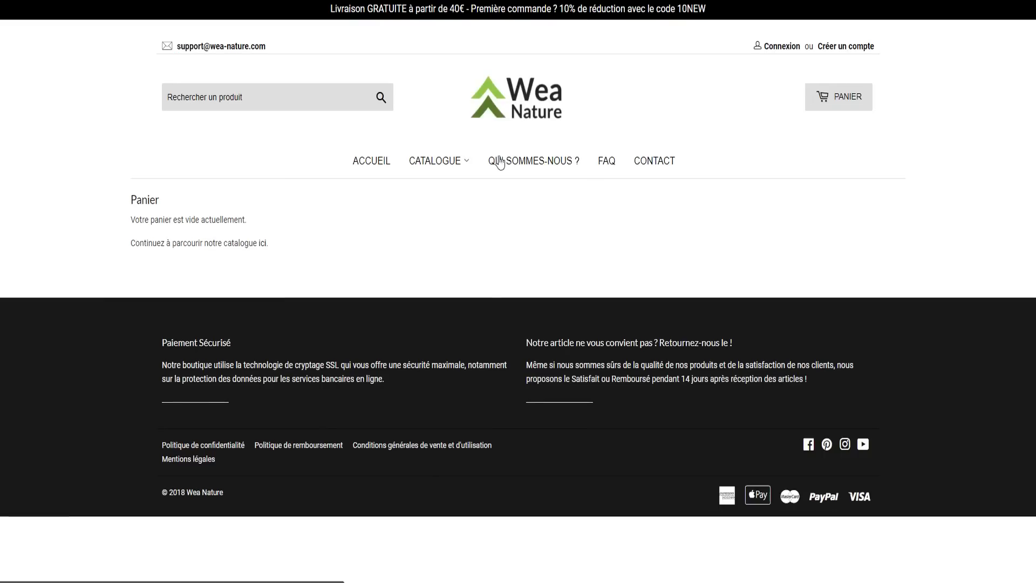
{"action": "left_click", "coordinate": [364, 164]}
{"action": "mouse_move", "coordinate": [278, 582]}
{"action": "left_click", "coordinate": [229, 569]}
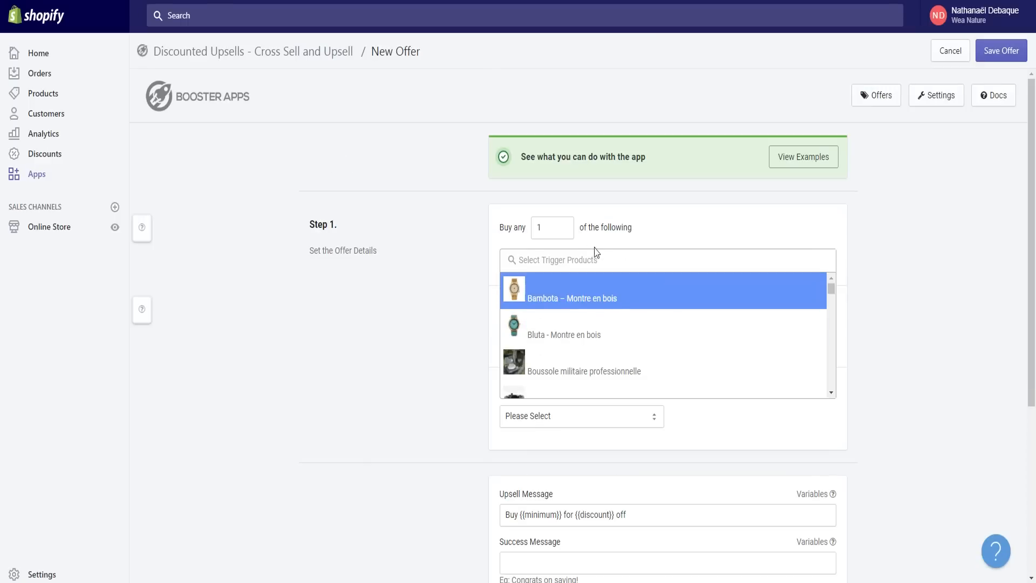
Step: Choose Veste militaire tactique - Softshell as the offer's trigger product
{"action": "left_click", "coordinate": [594, 248]}
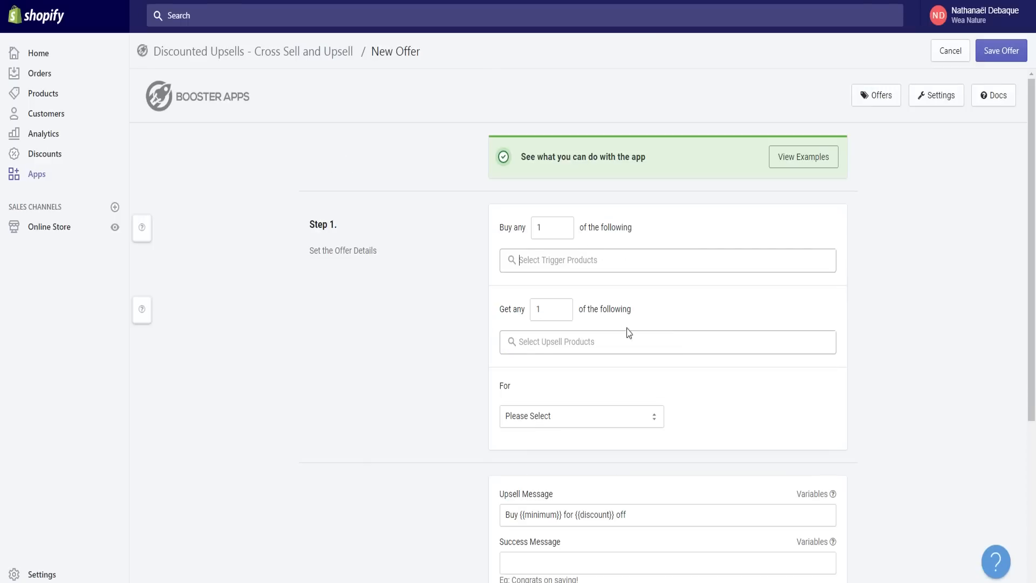
{"action": "left_click", "coordinate": [596, 260]}
{"action": "scroll", "coordinate": [604, 333], "scroll_direction": "down", "scroll_amount": 3}
{"action": "scroll", "coordinate": [603, 335], "scroll_direction": "down", "scroll_amount": 6}
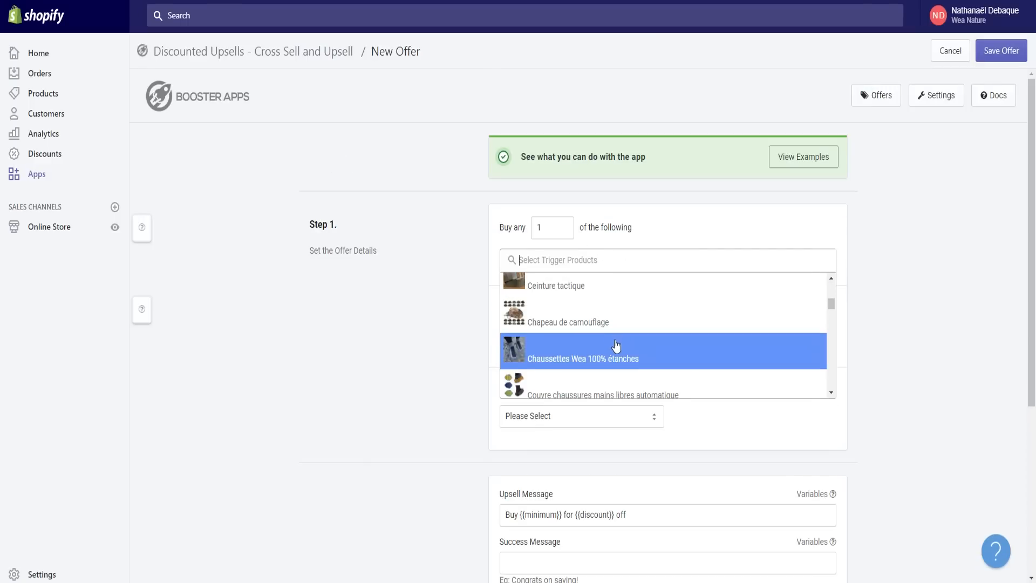
{"action": "scroll", "coordinate": [608, 362], "scroll_direction": "down", "scroll_amount": 6}
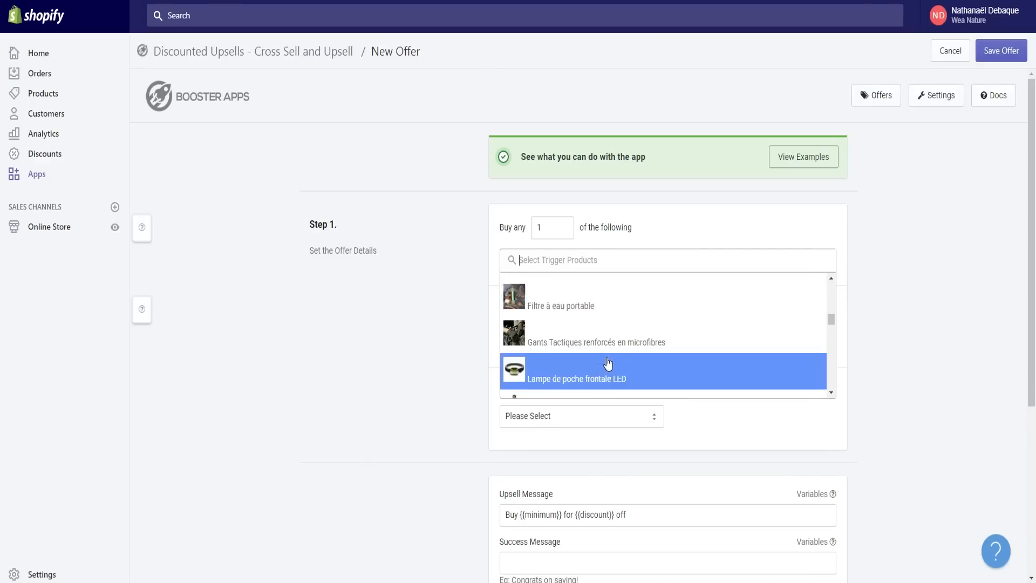
{"action": "scroll", "coordinate": [607, 365], "scroll_direction": "down", "scroll_amount": 6}
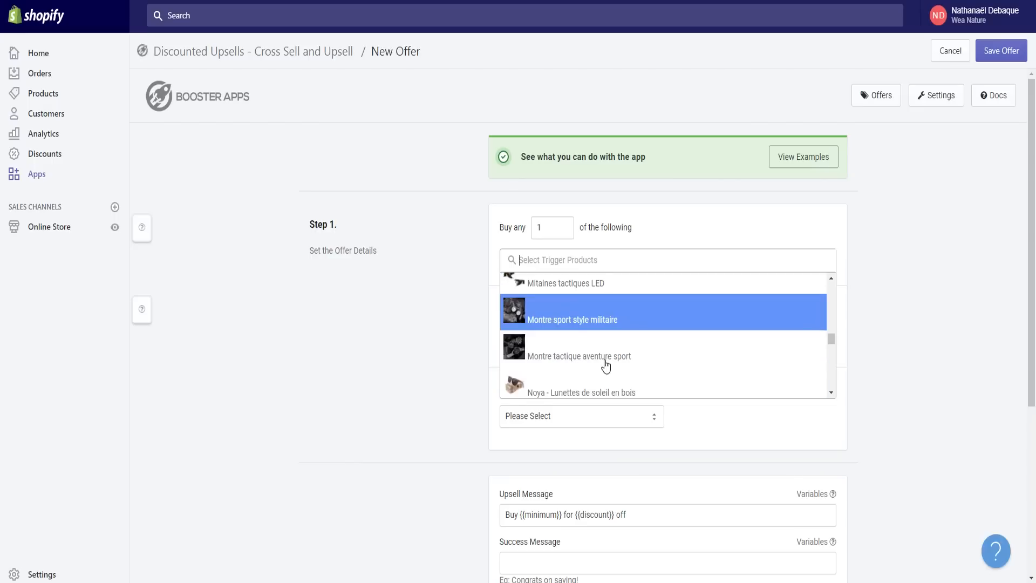
{"action": "scroll", "coordinate": [603, 368], "scroll_direction": "down", "scroll_amount": 6}
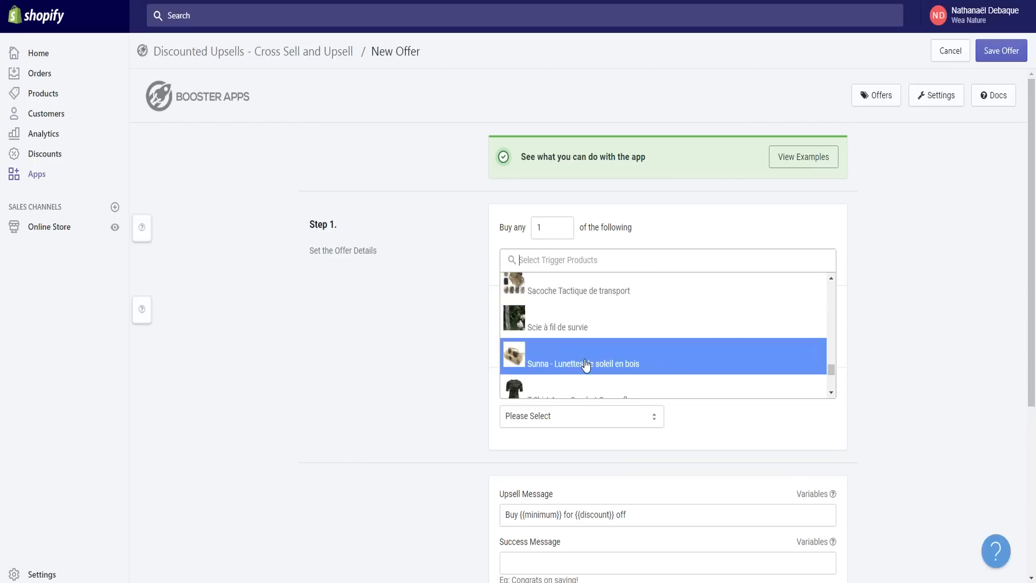
{"action": "left_click", "coordinate": [562, 315]}
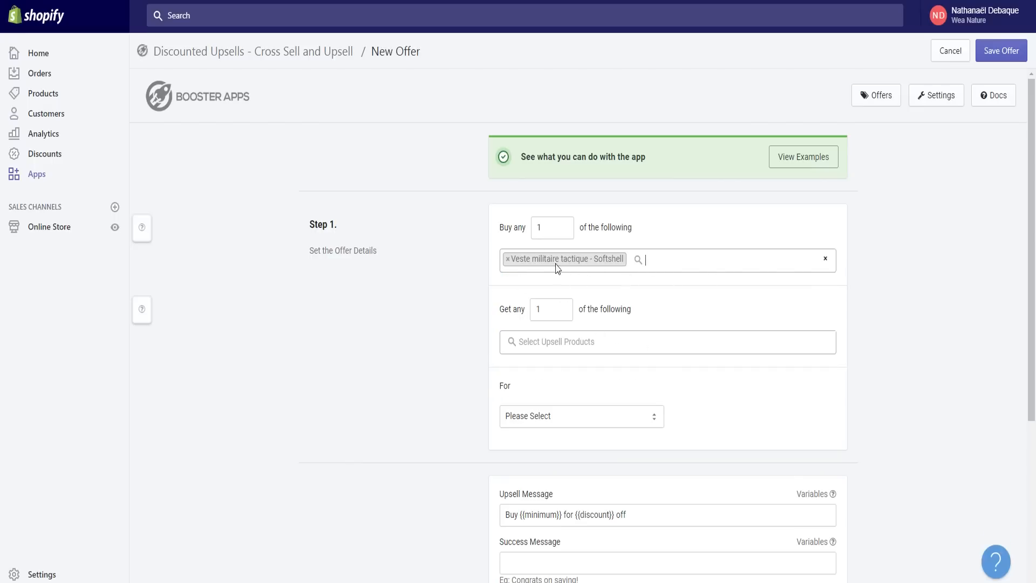
Step: Set the number of trigger products the customer must buy to 2
{"action": "double_click", "coordinate": [548, 228]}
{"action": "left_click", "coordinate": [652, 231]}
{"action": "left_click", "coordinate": [555, 227]}
{"action": "double_click", "coordinate": [533, 227]}
{"action": "type", "text": "2"}
{"action": "left_click", "coordinate": [704, 218]}
{"action": "left_click", "coordinate": [521, 344]}
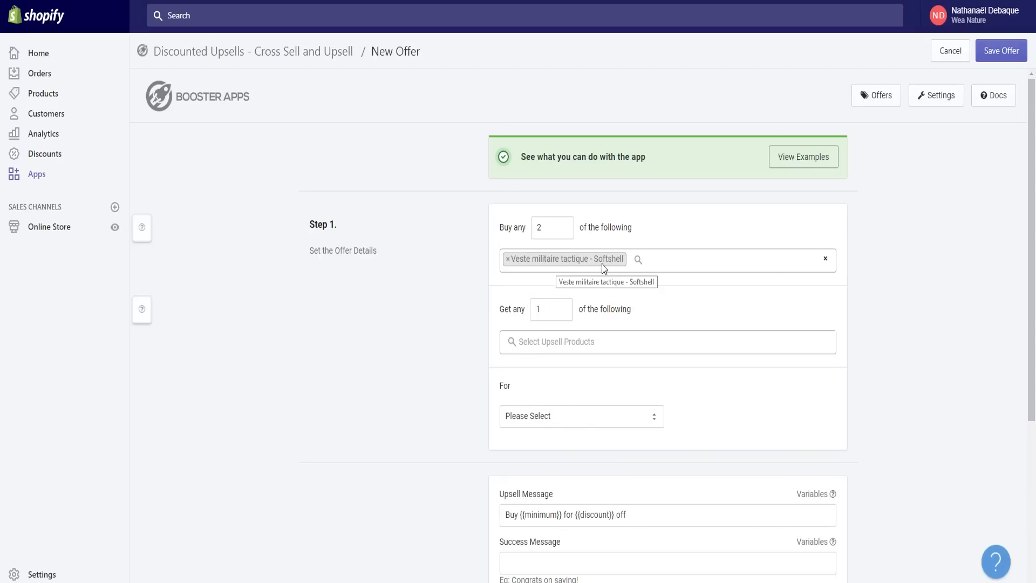
{"action": "left_click", "coordinate": [690, 262]}
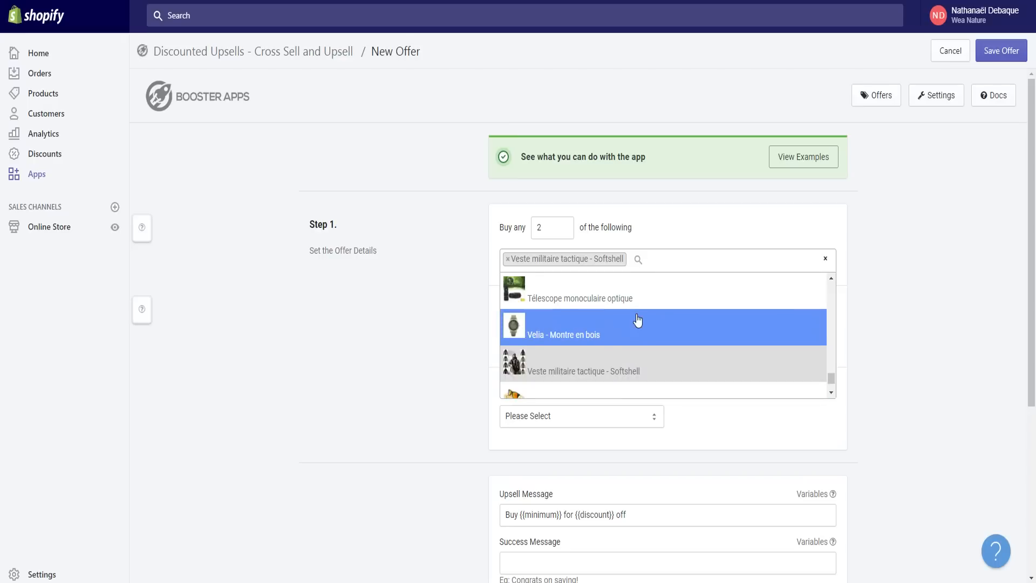
{"action": "scroll", "coordinate": [638, 320], "scroll_direction": "down", "scroll_amount": 1}
{"action": "left_click", "coordinate": [948, 347]}
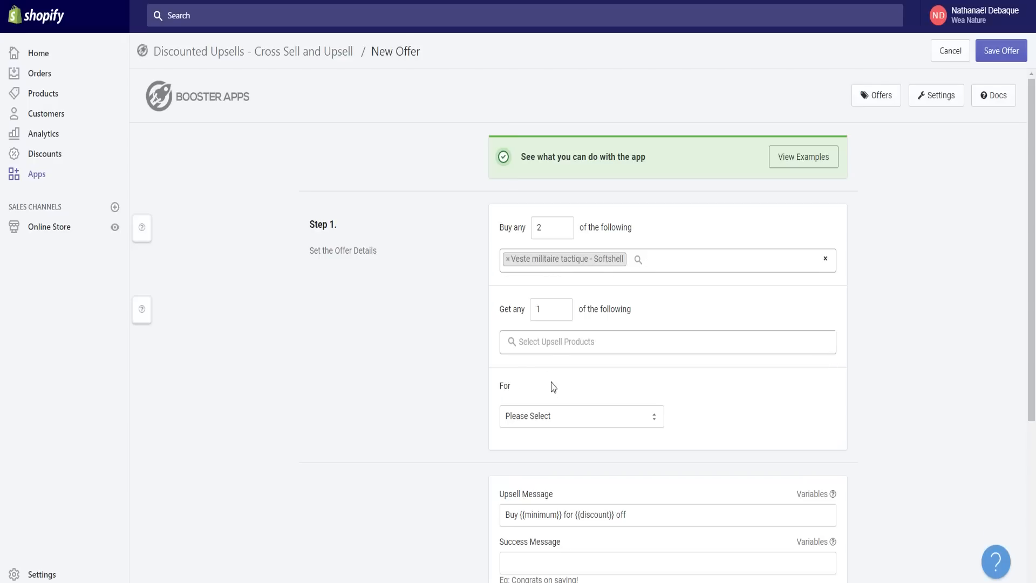
{"action": "left_click", "coordinate": [545, 350]}
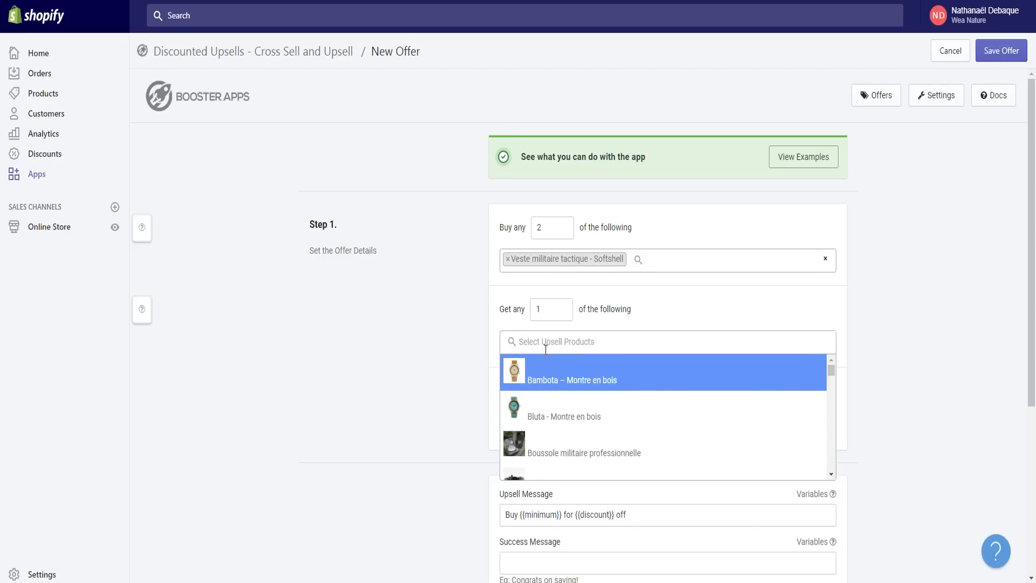
{"action": "left_click", "coordinate": [693, 309]}
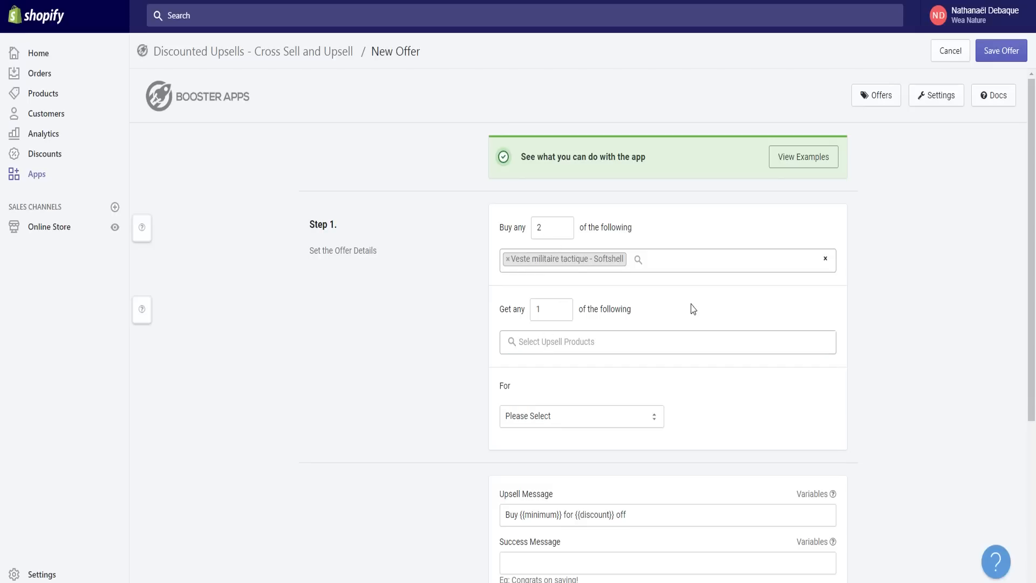
{"action": "double_click", "coordinate": [530, 228]}
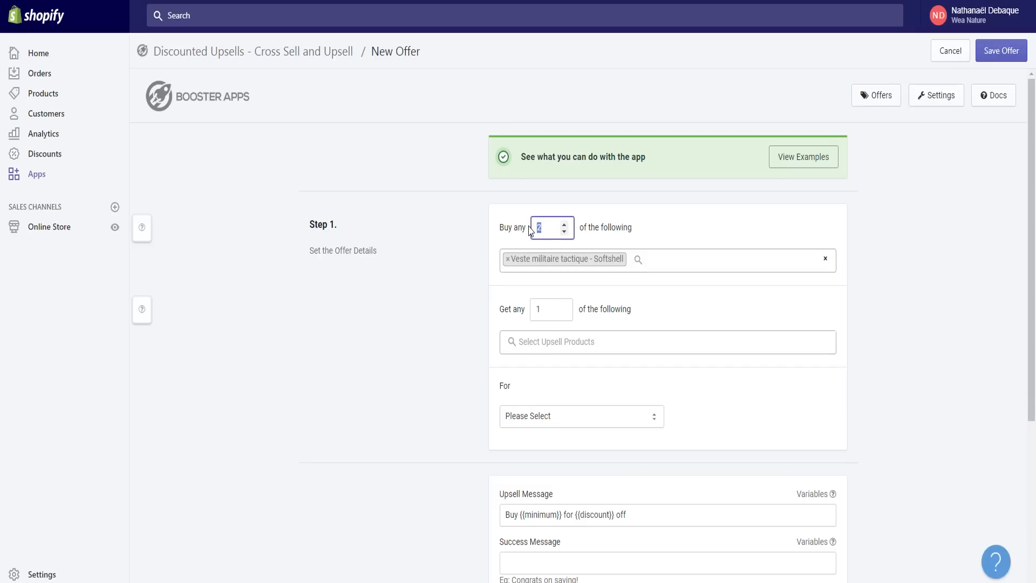
Step: Choose Veste militaire tactique - Softshell as the offer's upsell product
{"action": "left_click", "coordinate": [561, 309]}
{"action": "left_click", "coordinate": [546, 342]}
{"action": "scroll", "coordinate": [558, 450], "scroll_direction": "down", "scroll_amount": 2}
{"action": "scroll", "coordinate": [559, 451], "scroll_direction": "down", "scroll_amount": 10}
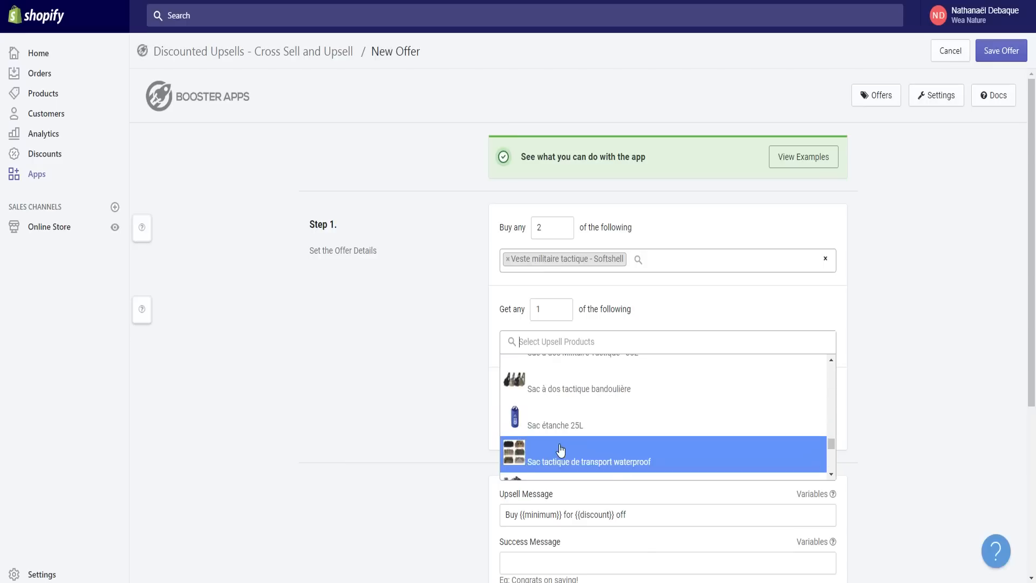
{"action": "left_click", "coordinate": [561, 400]}
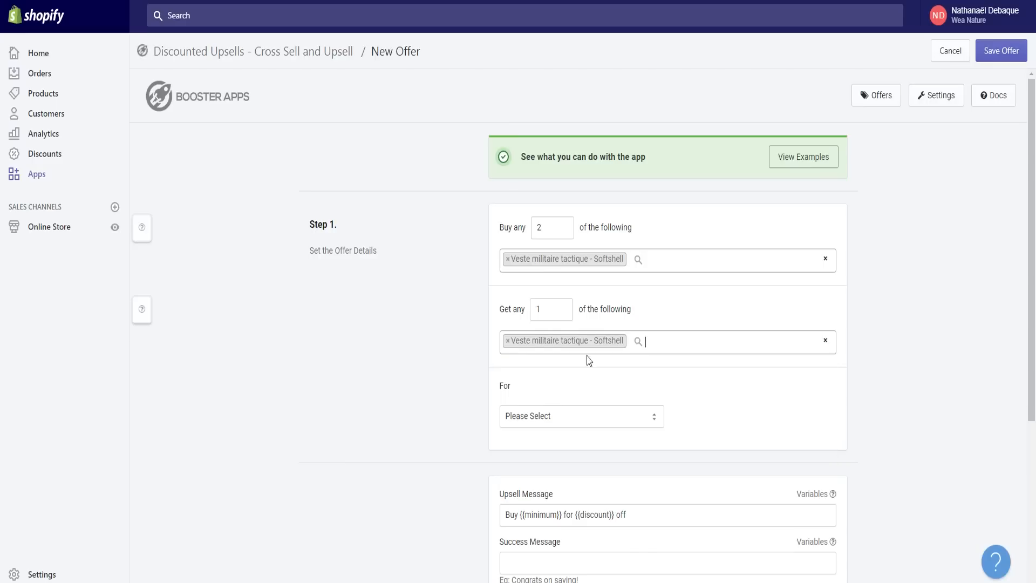
Step: Use Set price as the offer's discount type and enter a price of 10 €
{"action": "left_click", "coordinate": [537, 416]}
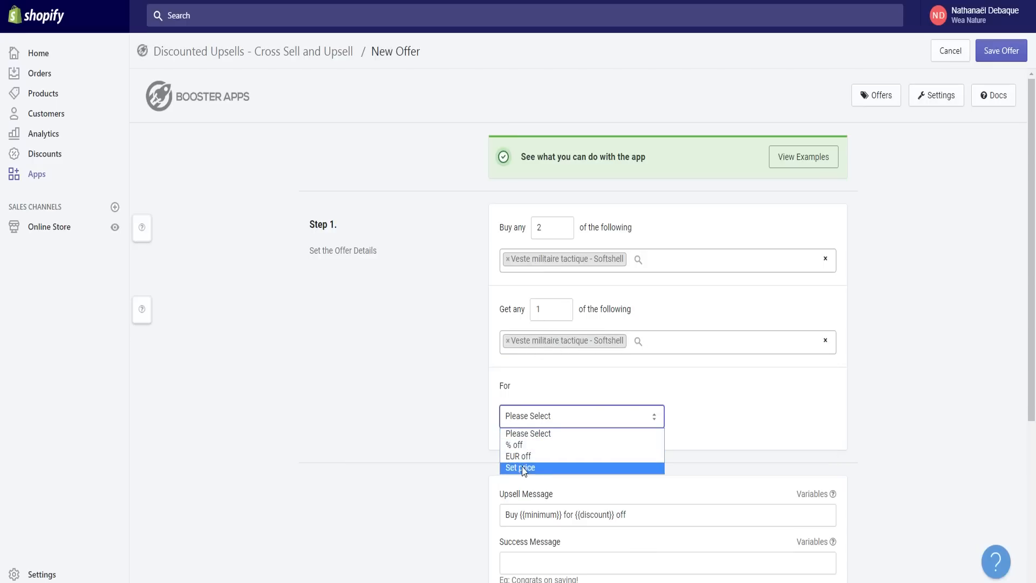
{"action": "left_click", "coordinate": [534, 467]}
{"action": "scroll", "coordinate": [564, 423], "scroll_direction": "down", "scroll_amount": 2}
{"action": "left_click", "coordinate": [590, 259]}
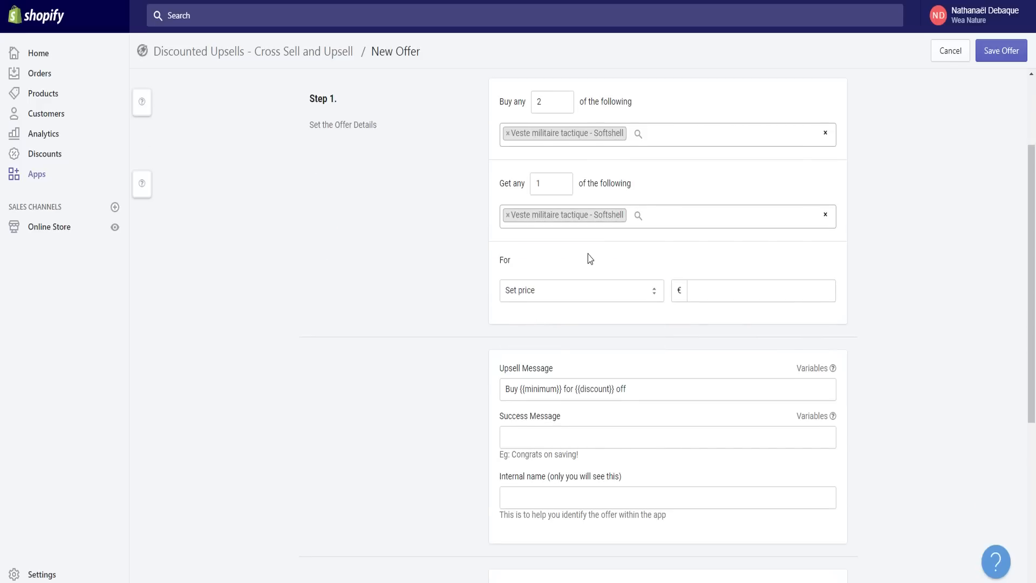
{"action": "left_click", "coordinate": [544, 298]}
{"action": "left_click", "coordinate": [531, 342]}
{"action": "left_click", "coordinate": [724, 292]}
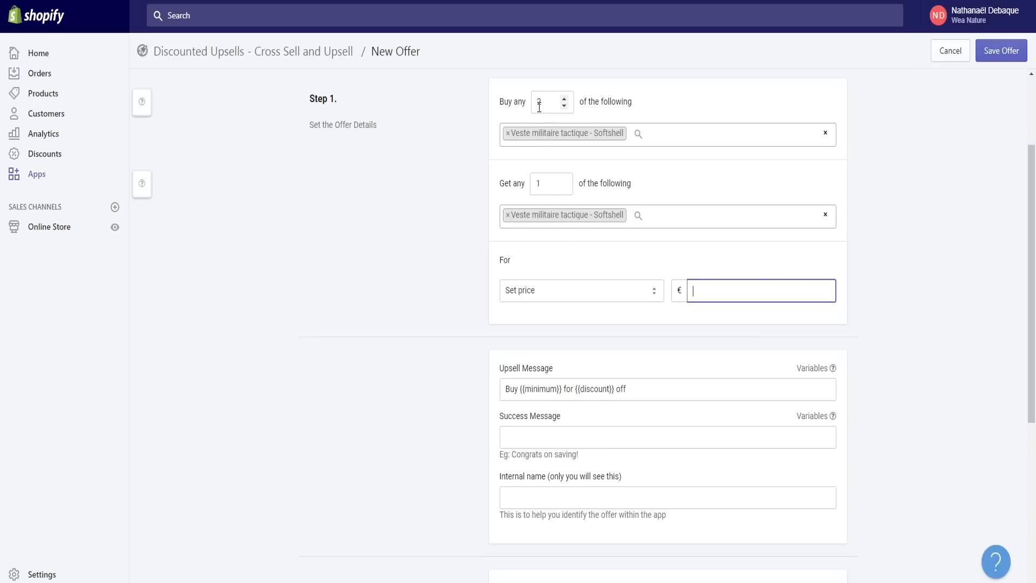
{"action": "type", "text": "10"}
Step: Change the offer's discount type to % off with a value of 70
{"action": "left_click", "coordinate": [566, 288]}
{"action": "left_click", "coordinate": [534, 322]}
{"action": "left_click", "coordinate": [698, 294]}
{"action": "key", "text": "ctrl+a"}
{"action": "left_click", "coordinate": [678, 318]}
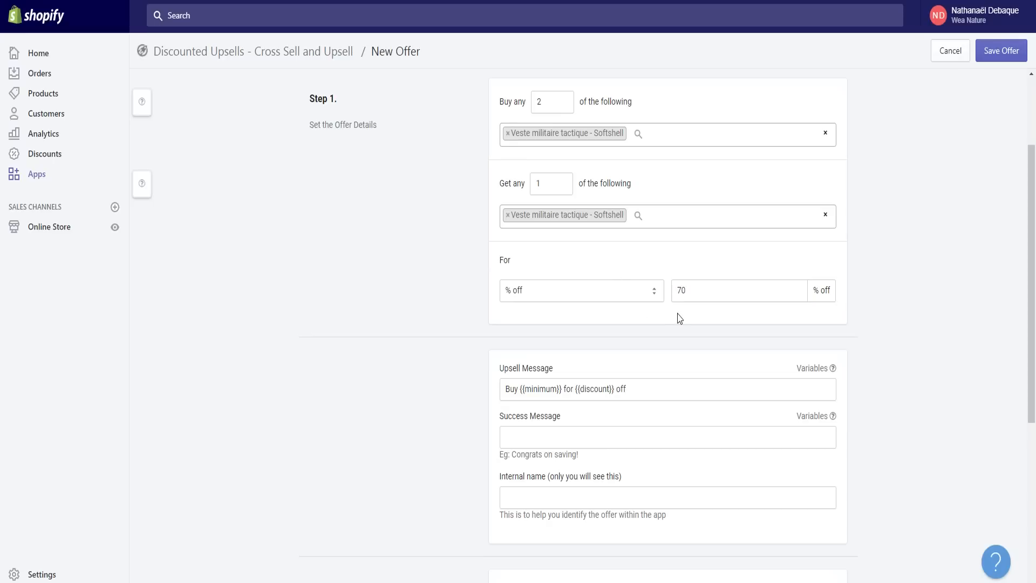
Step: Change the offer's discount type to EUR off with a value of 20 €
{"action": "left_click", "coordinate": [597, 297]}
{"action": "left_click", "coordinate": [540, 328]}
{"action": "left_click", "coordinate": [711, 298]}
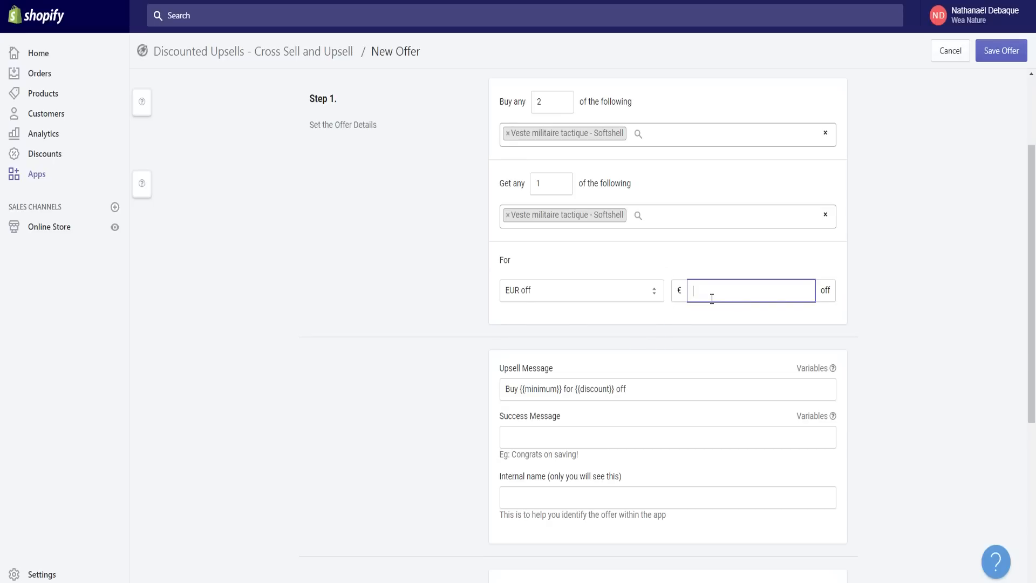
{"action": "left_click", "coordinate": [713, 330]}
Step: Change the offer's discount type to Set price with a price of 0 €
{"action": "left_click", "coordinate": [537, 298]}
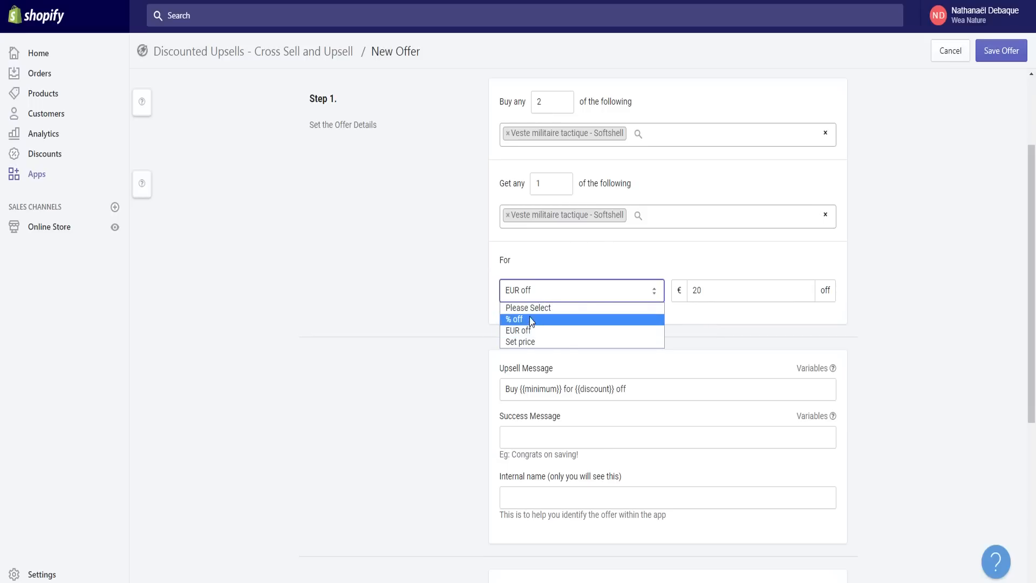
{"action": "left_click", "coordinate": [523, 342]}
{"action": "key", "text": "Tab"}
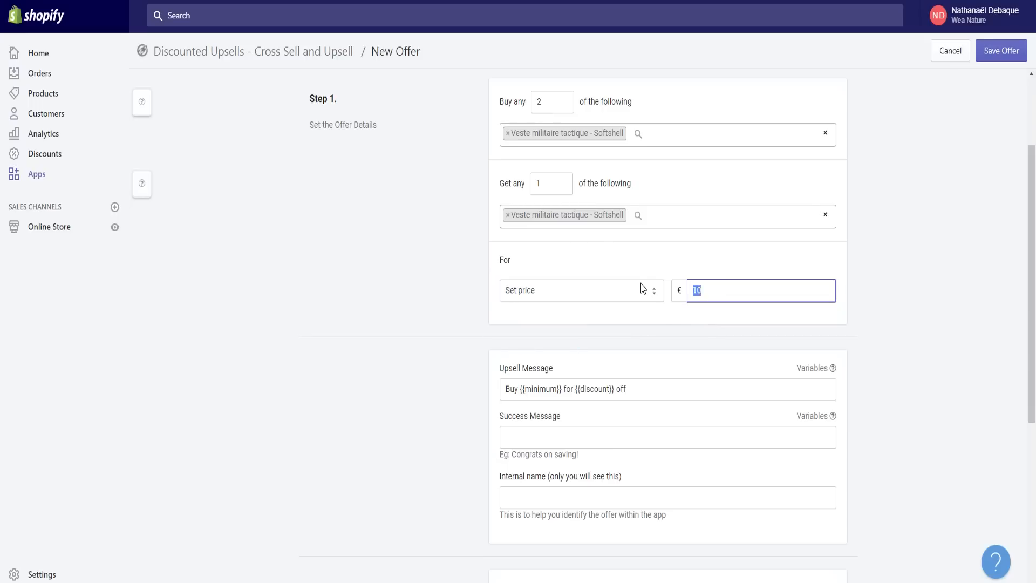
{"action": "left_click", "coordinate": [862, 290]}
{"action": "scroll", "coordinate": [862, 289], "scroll_direction": "up", "scroll_amount": 1}
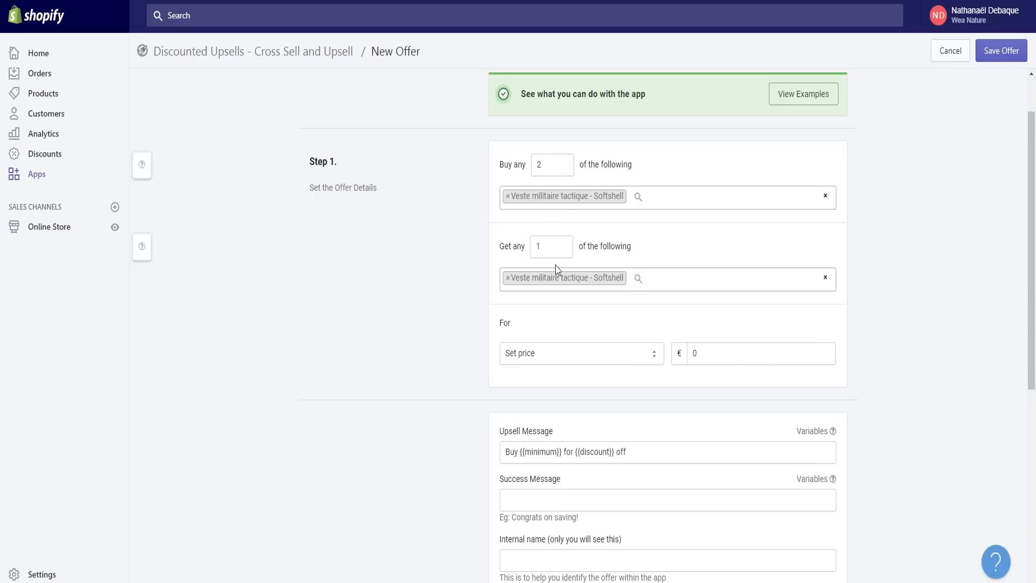
Step: Switch the discount type back to % off and clear both the trigger and upsell product selections
{"action": "left_click", "coordinate": [577, 353]}
{"action": "left_click", "coordinate": [514, 382]}
{"action": "left_click", "coordinate": [829, 195]}
{"action": "left_click", "coordinate": [829, 196]}
{"action": "left_click", "coordinate": [828, 278]}
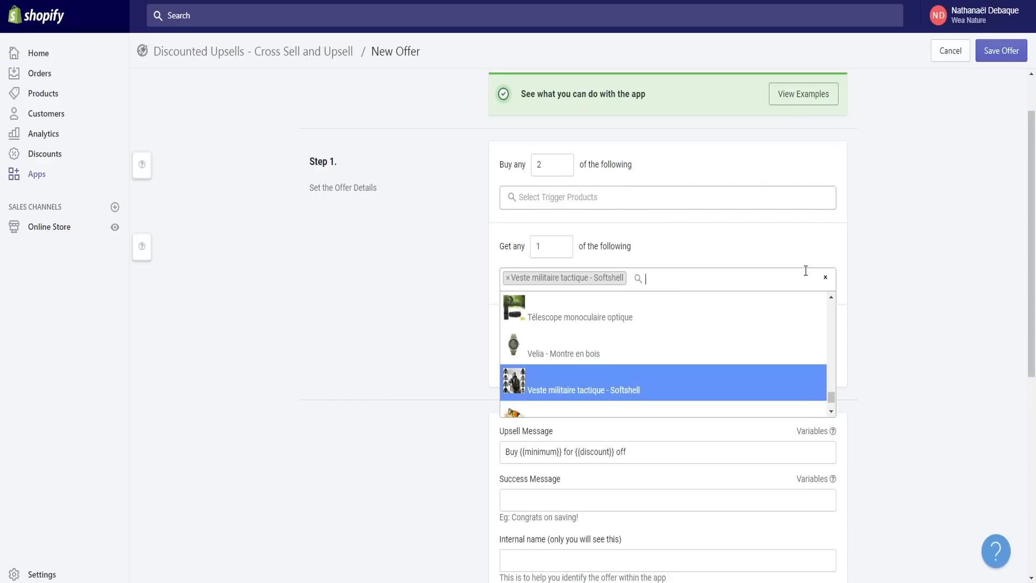
{"action": "left_click", "coordinate": [827, 278]}
Step: Set the trigger quantity to 1 and choose the Bambota, Bluta and Deera wooden watches as trigger products
{"action": "left_click_drag", "start_coordinate": [545, 164], "coordinate": [491, 162]}
{"action": "type", "text": "1"}
{"action": "left_click", "coordinate": [448, 230]}
{"action": "left_click", "coordinate": [555, 195]}
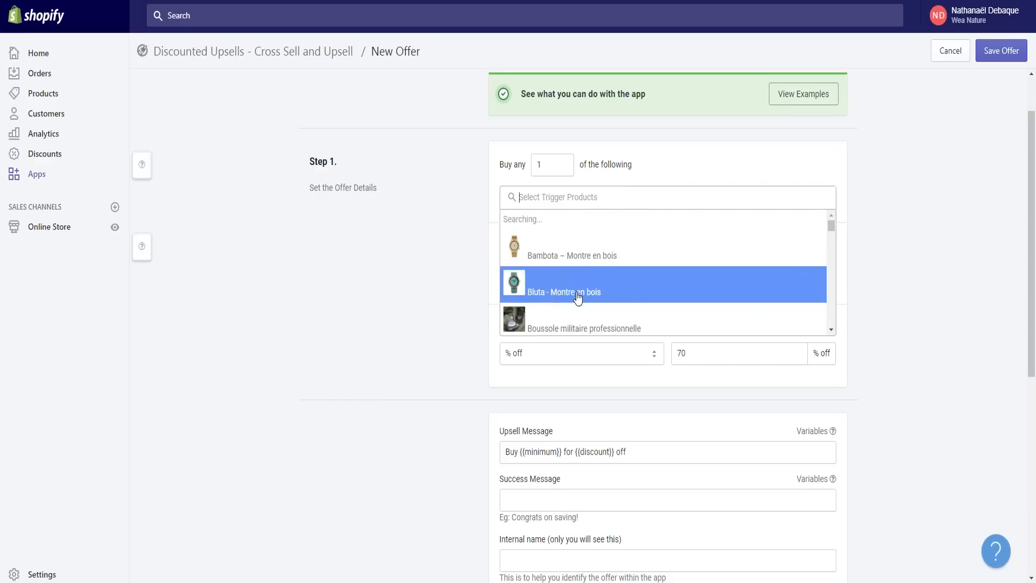
{"action": "left_click", "coordinate": [568, 267]}
{"action": "left_click", "coordinate": [620, 199]}
{"action": "left_click", "coordinate": [615, 294]}
{"action": "left_click", "coordinate": [742, 199]}
{"action": "scroll", "coordinate": [607, 312], "scroll_direction": "down", "scroll_amount": 2}
{"action": "scroll", "coordinate": [593, 324], "scroll_direction": "down", "scroll_amount": 2}
{"action": "scroll", "coordinate": [564, 312], "scroll_direction": "up", "scroll_amount": 2}
Step: Choose Vinta - Lunettes de soleil en bois as the offer's upsell product
{"action": "left_click", "coordinate": [540, 276]}
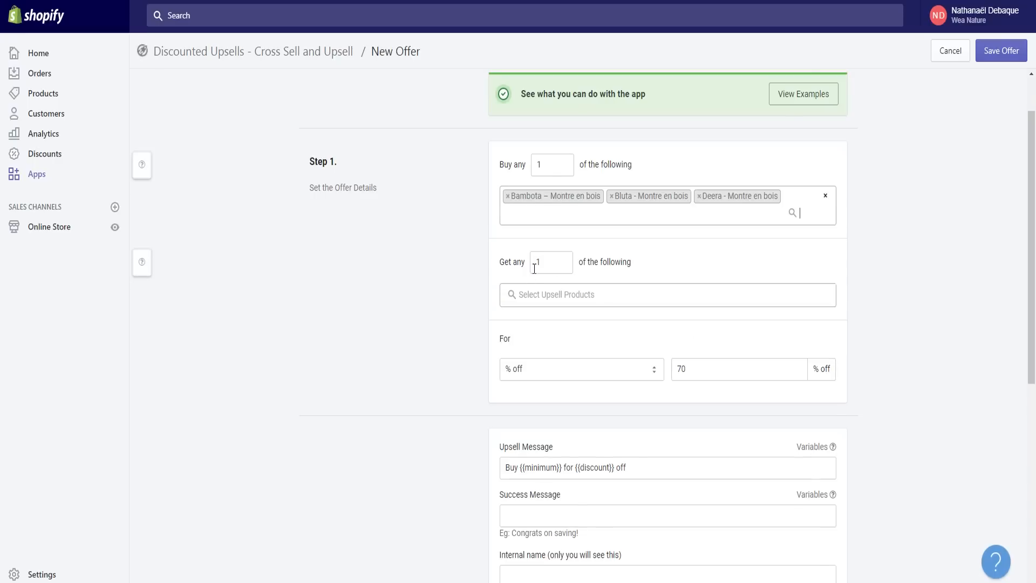
{"action": "left_click", "coordinate": [535, 304]}
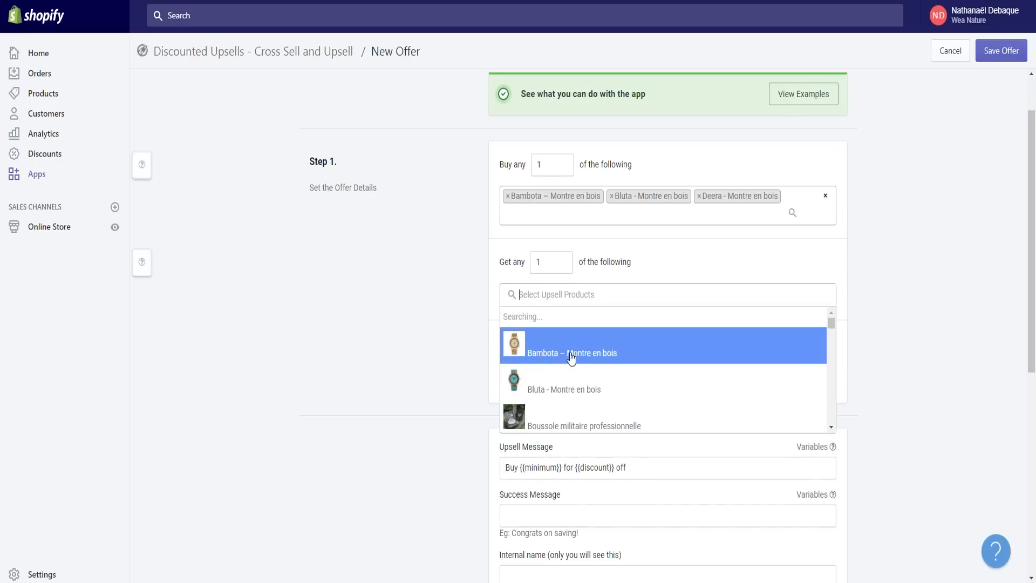
{"action": "scroll", "coordinate": [571, 351], "scroll_direction": "down", "scroll_amount": 3}
{"action": "scroll", "coordinate": [573, 366], "scroll_direction": "down", "scroll_amount": 10}
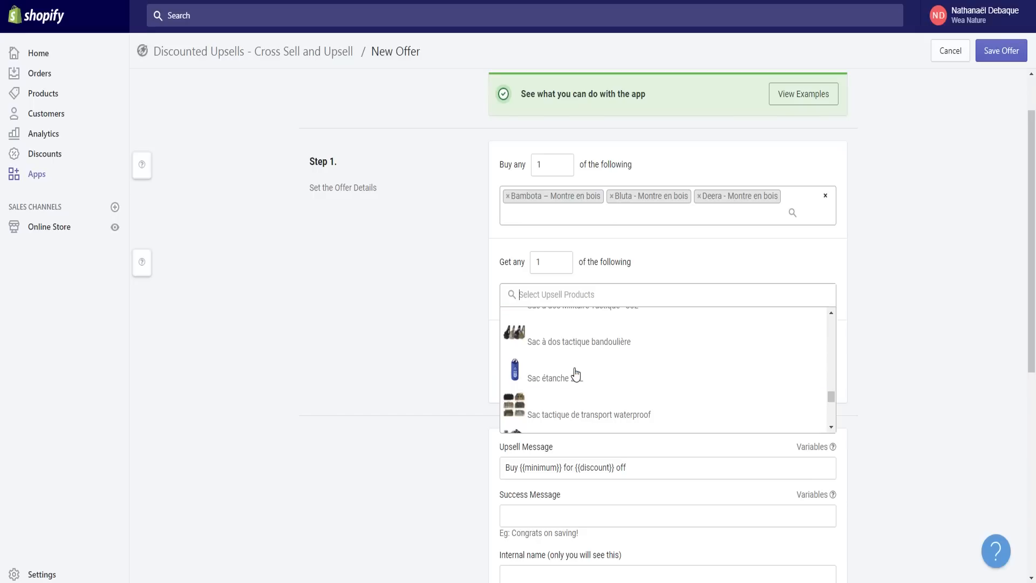
{"action": "scroll", "coordinate": [564, 388], "scroll_direction": "down", "scroll_amount": 4}
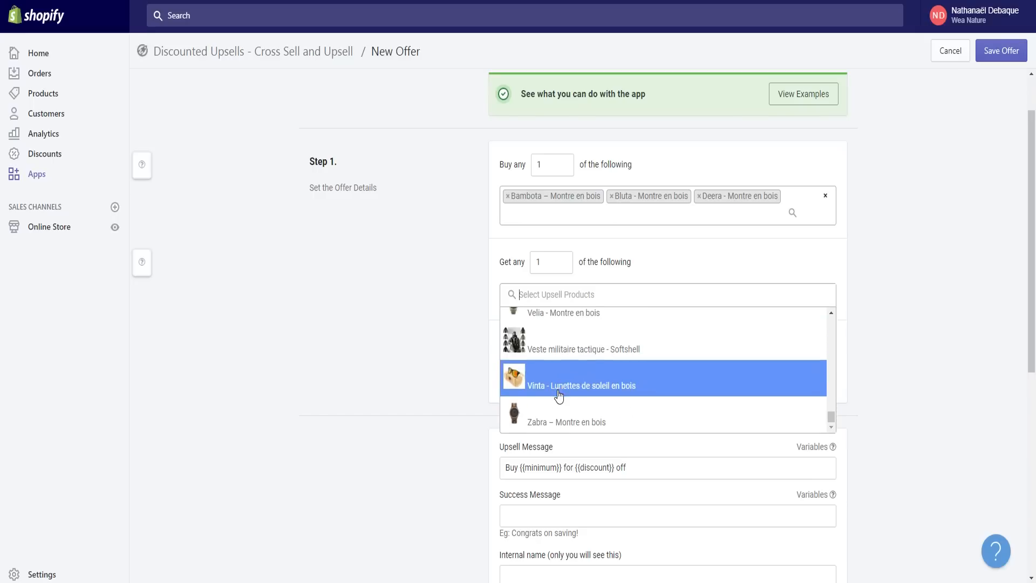
{"action": "left_click", "coordinate": [558, 381]}
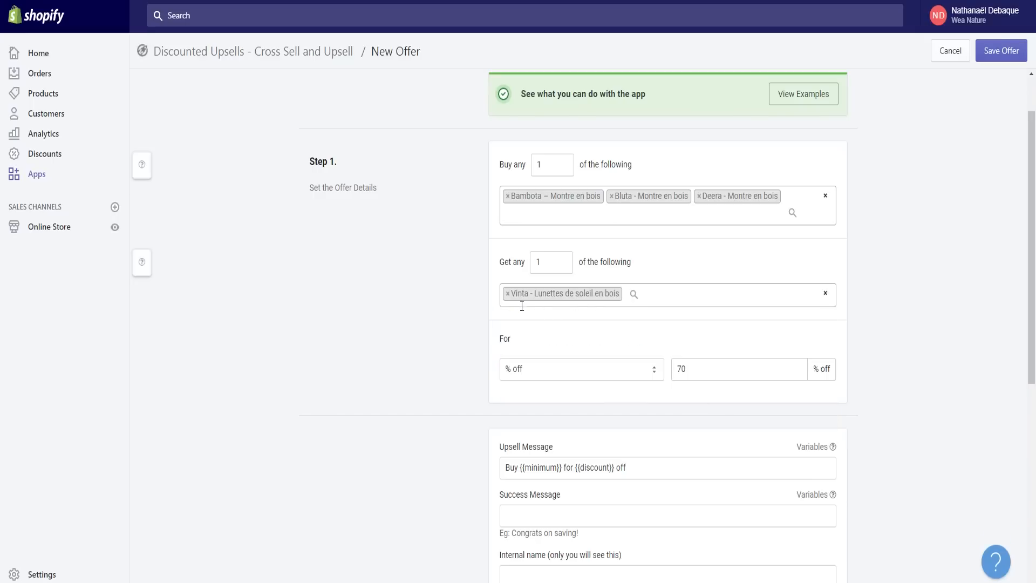
Step: Add Retroa - Lunettes de soleil en bois as a second upsell product of the offer
{"action": "left_click", "coordinate": [648, 298]}
{"action": "scroll", "coordinate": [540, 396], "scroll_direction": "up", "scroll_amount": 5}
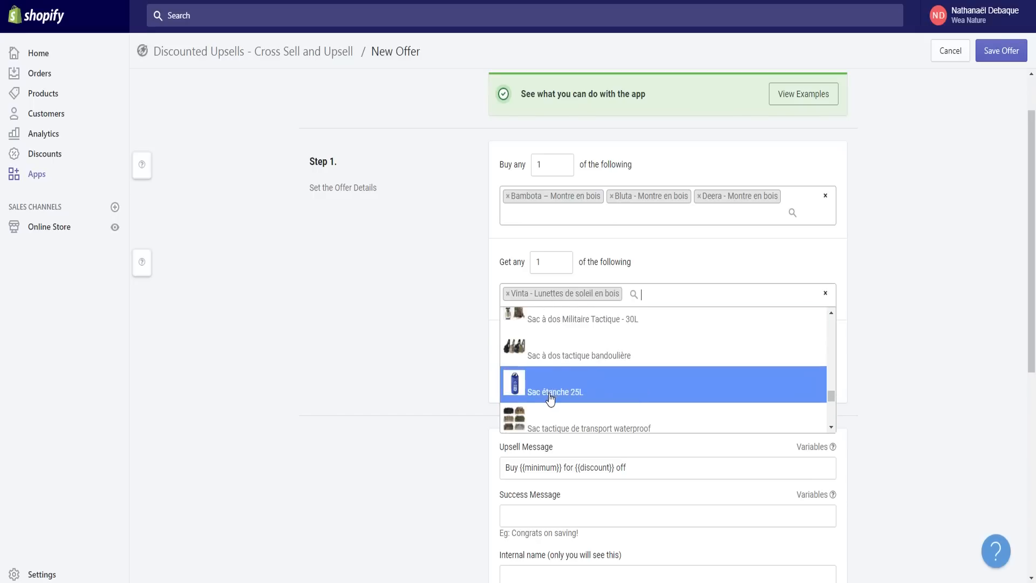
{"action": "scroll", "coordinate": [541, 399], "scroll_direction": "down", "scroll_amount": 1}
{"action": "left_click", "coordinate": [561, 349]}
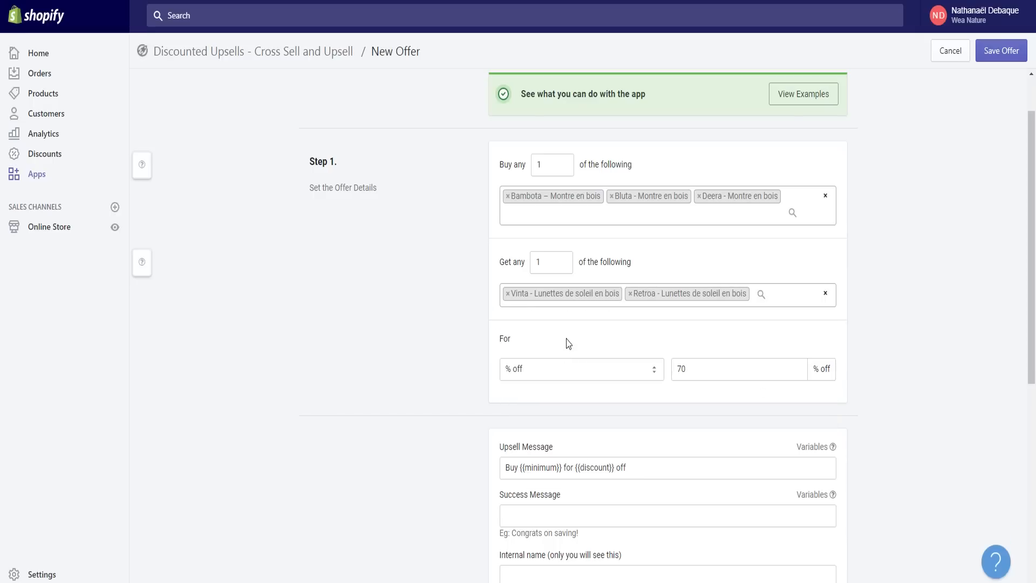
Step: Keep the discount type at % off and set the offer's discount to 50 %
{"action": "left_click", "coordinate": [634, 371]}
{"action": "left_click", "coordinate": [642, 399]}
{"action": "left_click_drag", "start_coordinate": [695, 370], "coordinate": [599, 365]}
{"action": "type", "text": "50"}
{"action": "left_click", "coordinate": [905, 453]}
Step: Look over the Wea Nature storefront's home page and return to the new offer form
{"action": "scroll", "coordinate": [438, 314], "scroll_direction": "down", "scroll_amount": 5}
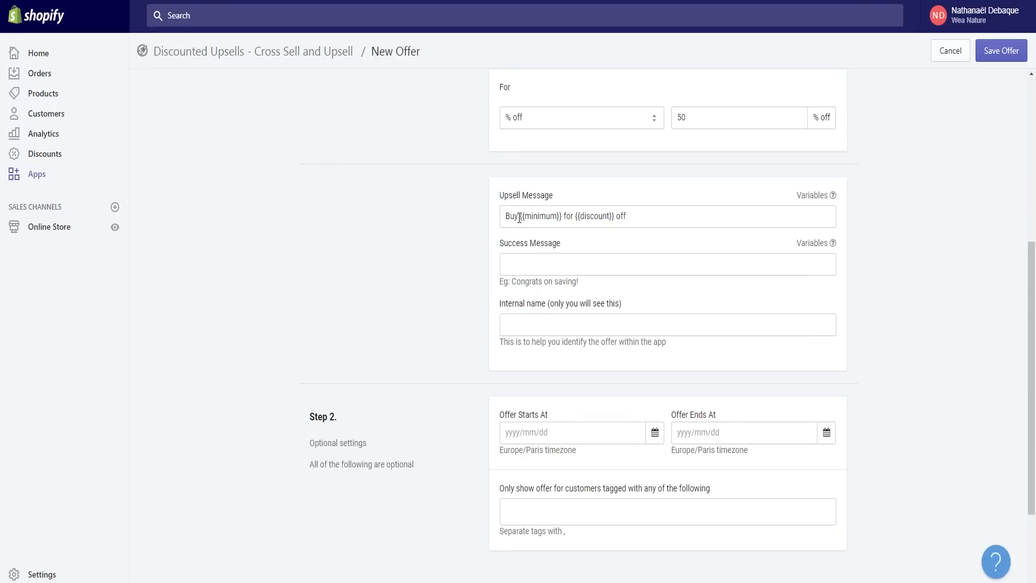
{"action": "left_click", "coordinate": [336, 539]}
{"action": "scroll", "coordinate": [479, 404], "scroll_direction": "down", "scroll_amount": 6}
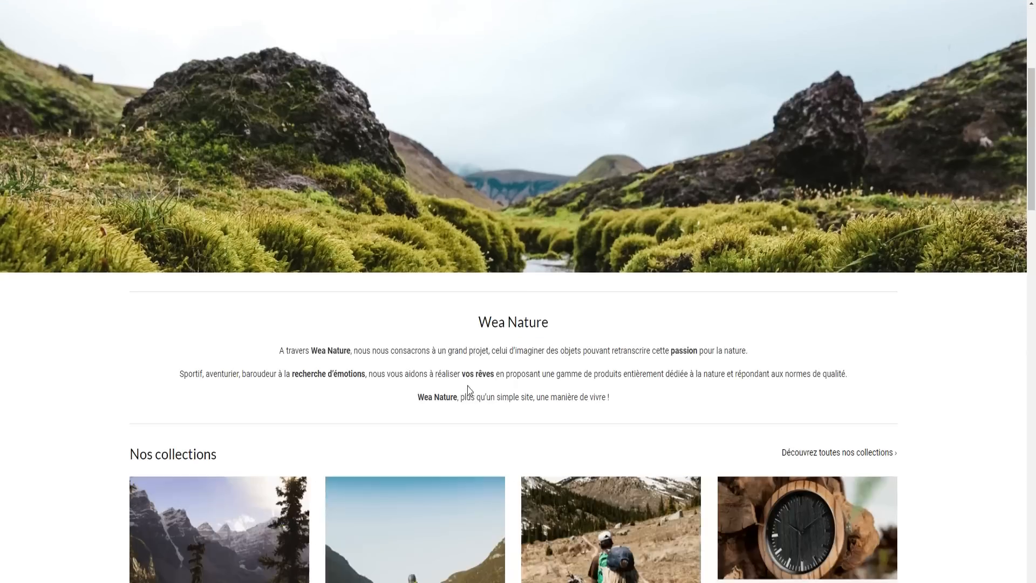
{"action": "left_click", "coordinate": [226, 542]}
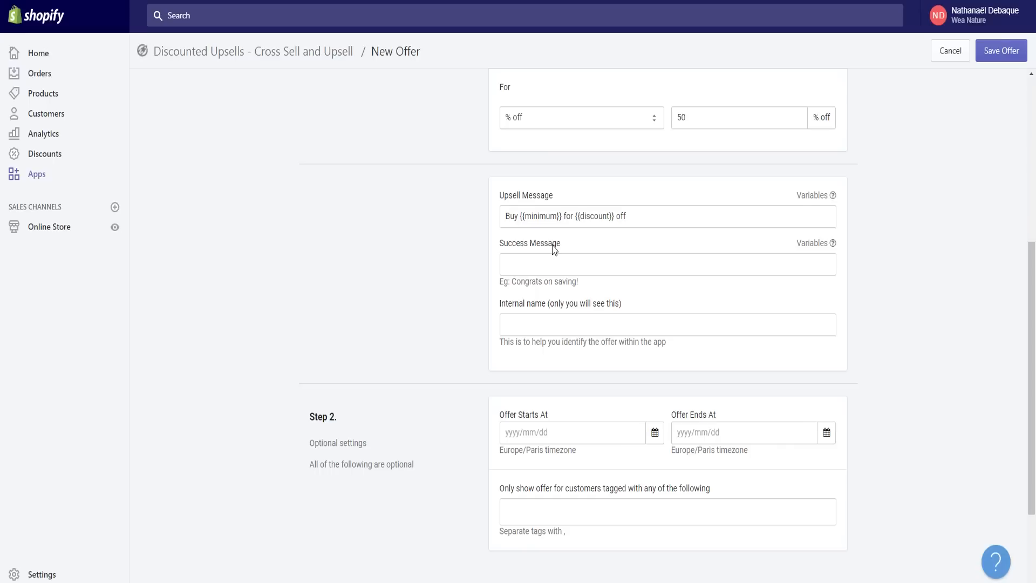
Step: Compare the {{minimum}} variable in the default upsell message with the offer's trigger quantity
{"action": "left_click", "coordinate": [519, 220]}
{"action": "left_click_drag", "start_coordinate": [563, 216], "coordinate": [517, 219]}
{"action": "scroll", "coordinate": [523, 223], "scroll_direction": "up", "scroll_amount": 3}
{"action": "left_click", "coordinate": [563, 406]}
{"action": "scroll", "coordinate": [562, 407], "scroll_direction": "up", "scroll_amount": 1}
{"action": "left_click_drag", "start_coordinate": [550, 165], "coordinate": [525, 167]}
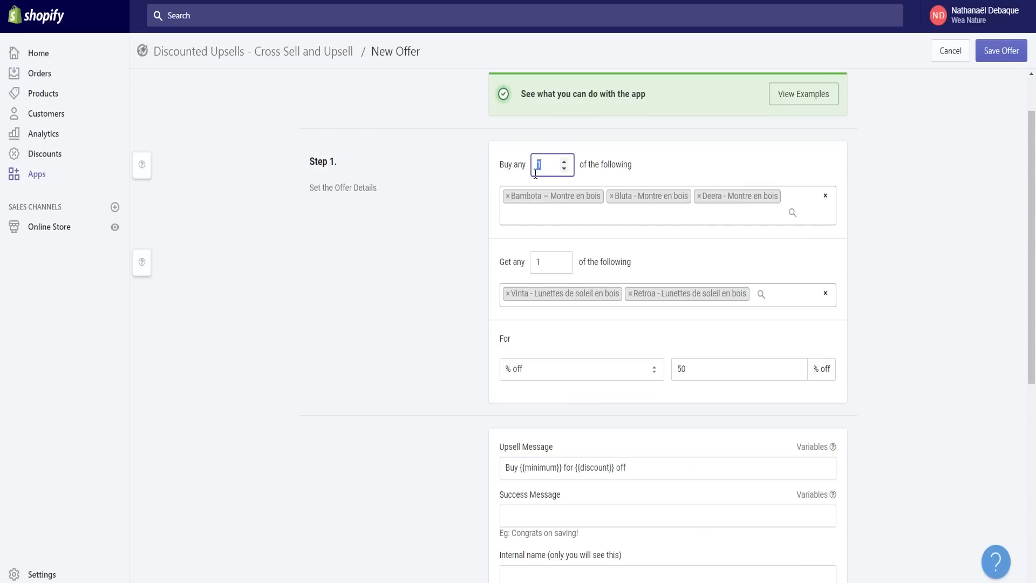
{"action": "left_click_drag", "start_coordinate": [564, 468], "coordinate": [463, 476]}
{"action": "left_click", "coordinate": [608, 467]}
Step: Replace the default upsell message with "Offre spéciale - {{ discount }}" and view the available variables
{"action": "left_click_drag", "start_coordinate": [661, 470], "coordinate": [507, 474]}
{"action": "key", "text": "BackSpace"}
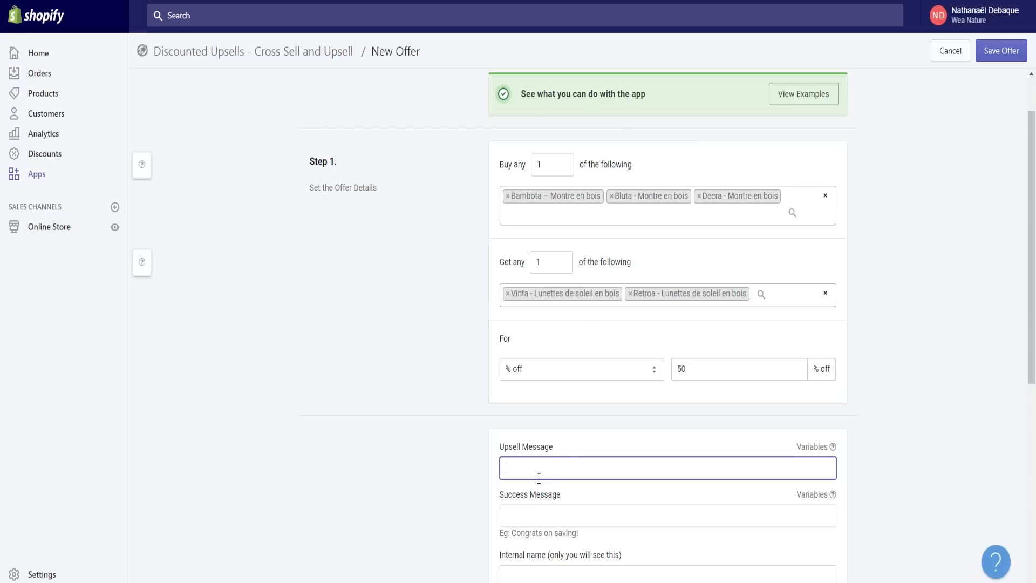
{"action": "type", "text": "Offre spéciale - {{ discount }}"}
{"action": "mouse_move", "coordinate": [834, 450]}
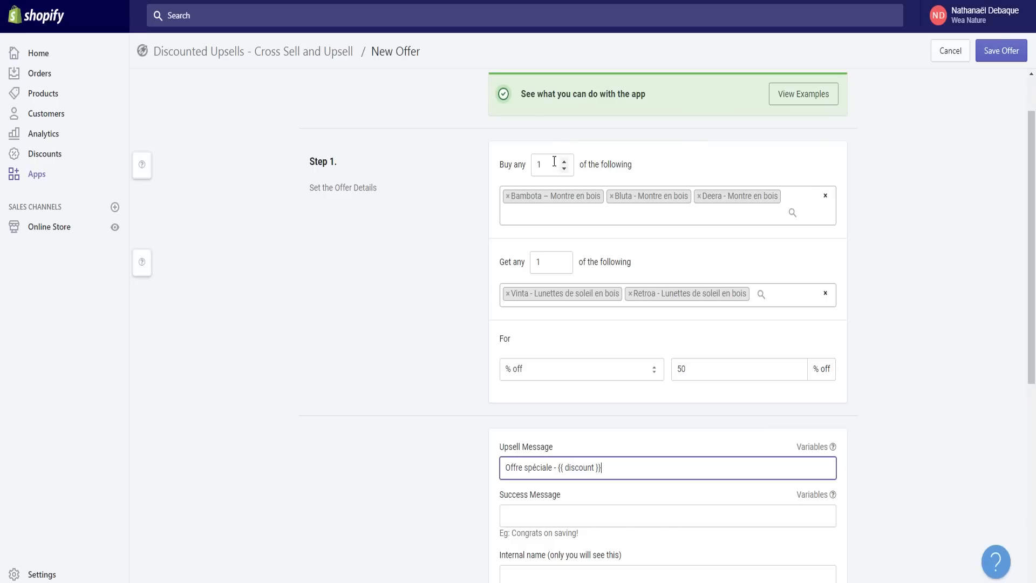
Step: Check the discount value and extend the upsell message with "sur nos lunettes en bois"
{"action": "left_click", "coordinate": [713, 376]}
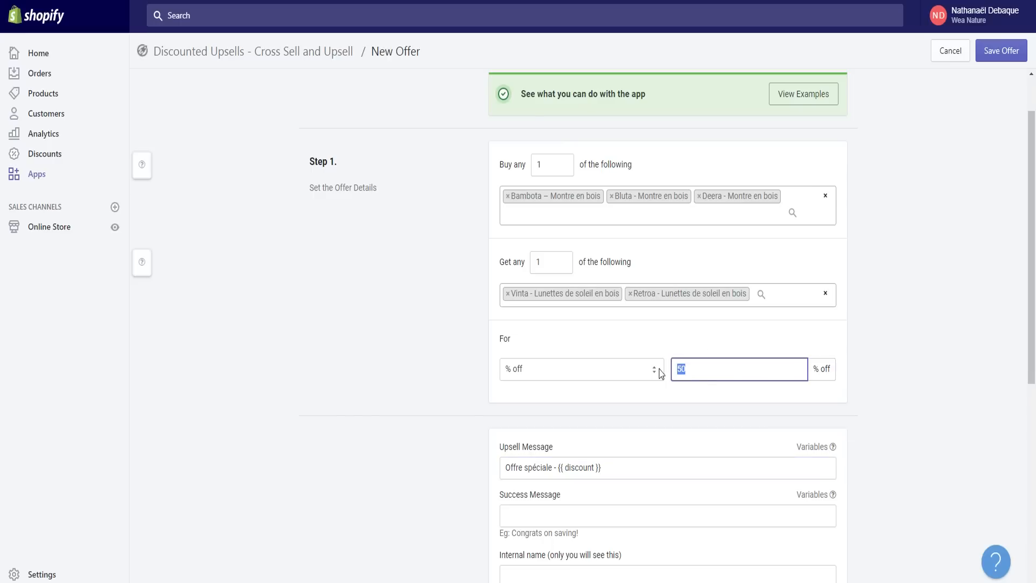
{"action": "left_click", "coordinate": [604, 473]}
{"action": "left_click_drag", "start_coordinate": [697, 370], "coordinate": [663, 374]}
{"action": "left_click", "coordinate": [638, 475]}
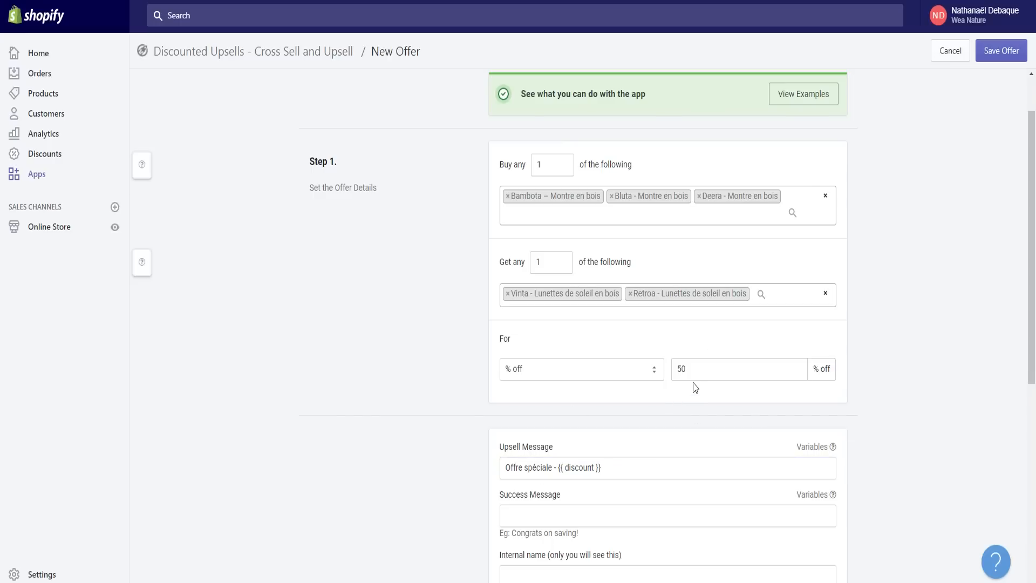
{"action": "left_click", "coordinate": [691, 369]}
{"action": "left_click", "coordinate": [646, 467]}
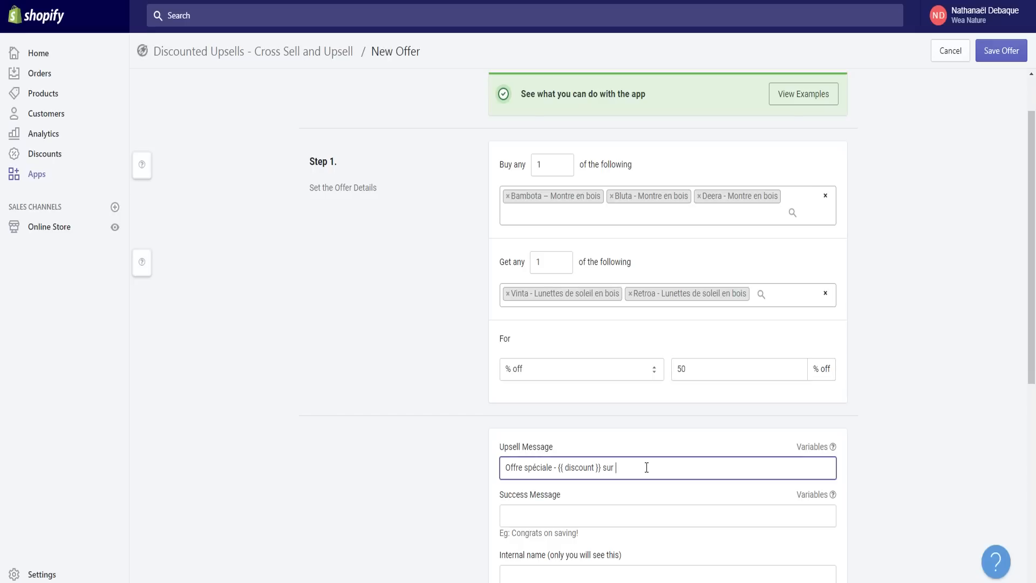
{"action": "type", "text": "os lunettes en bois"}
{"action": "scroll", "coordinate": [645, 408], "scroll_direction": "down", "scroll_amount": 2}
{"action": "left_click_drag", "start_coordinate": [718, 351], "coordinate": [507, 374]}
Step: Set the offer's success message to "Bravo ! Votre promotion est en cours."
{"action": "left_click", "coordinate": [572, 388]}
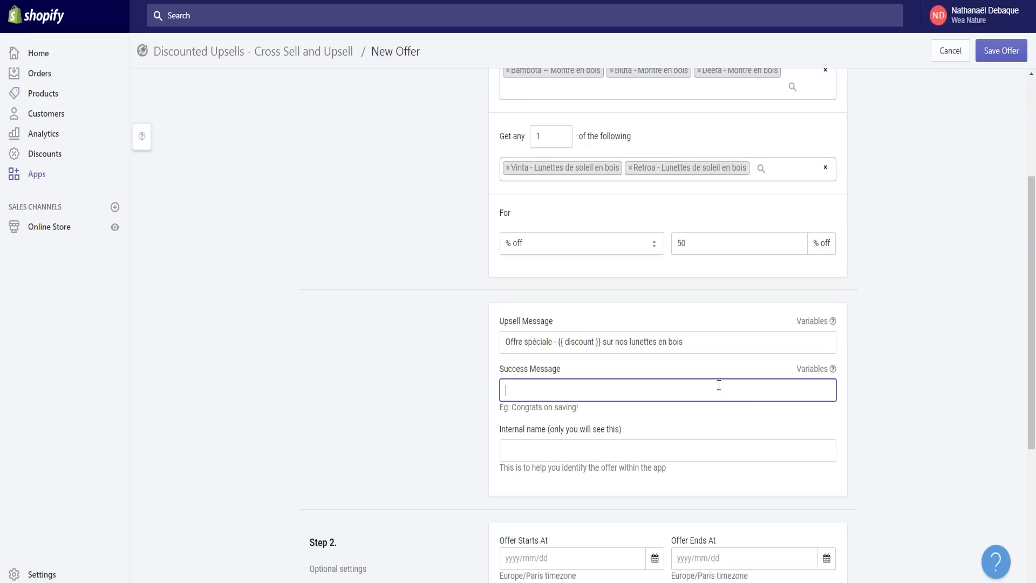
{"action": "type", "text": "Bravo ! Votre promotion est en cours."}
{"action": "left_click_drag", "start_coordinate": [682, 398], "coordinate": [379, 381]}
{"action": "left_click", "coordinate": [744, 387]}
{"action": "left_click", "coordinate": [902, 418]}
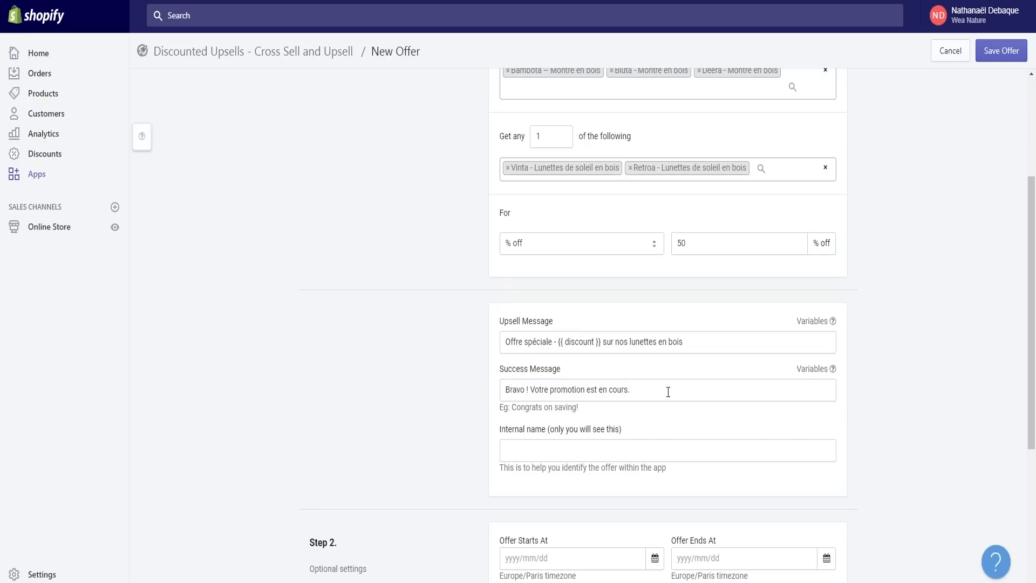
{"action": "left_click_drag", "start_coordinate": [668, 391], "coordinate": [491, 406]}
{"action": "left_click", "coordinate": [672, 419]}
Step: Set the offer's internal name to "1 montre achetée = 1 lunettes 50%"
{"action": "scroll", "coordinate": [671, 421], "scroll_direction": "down", "scroll_amount": 3}
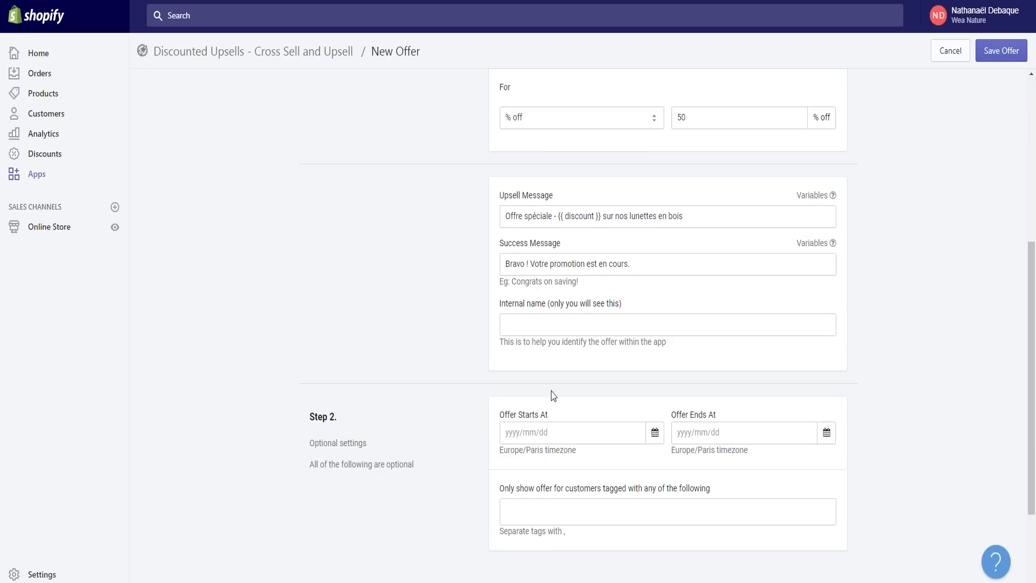
{"action": "left_click", "coordinate": [617, 324]}
{"action": "scroll", "coordinate": [559, 371], "scroll_direction": "up", "scroll_amount": 3}
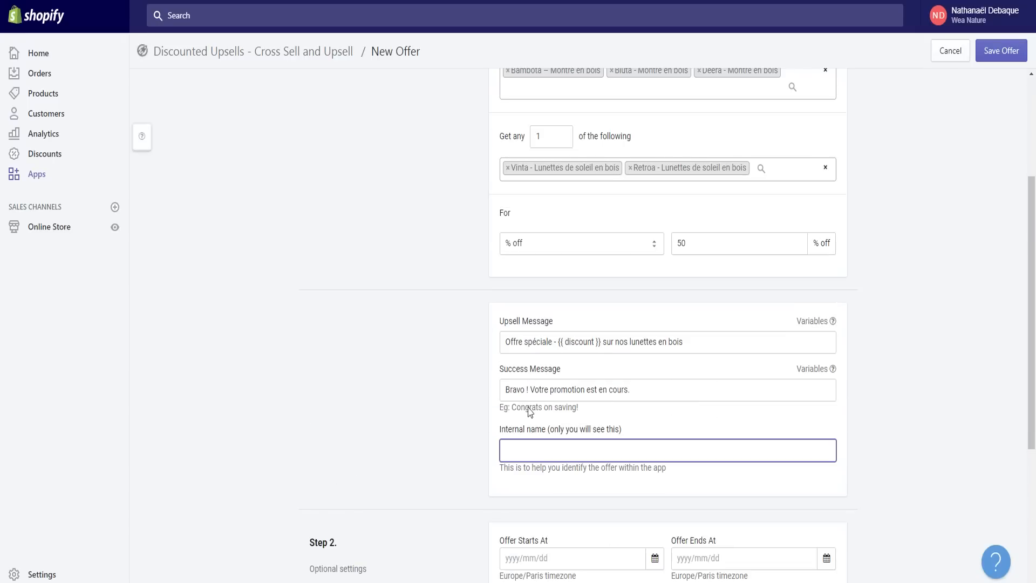
{"action": "type", "text": "1 montrte achetée = 1 lunb"}
{"action": "type", "text": "ttes 50%"}
{"action": "left_click", "coordinate": [920, 425]}
Step: Review the optional date and customer tag settings, leave them empty and save the offer
{"action": "scroll", "coordinate": [778, 385], "scroll_direction": "down", "scroll_amount": 5}
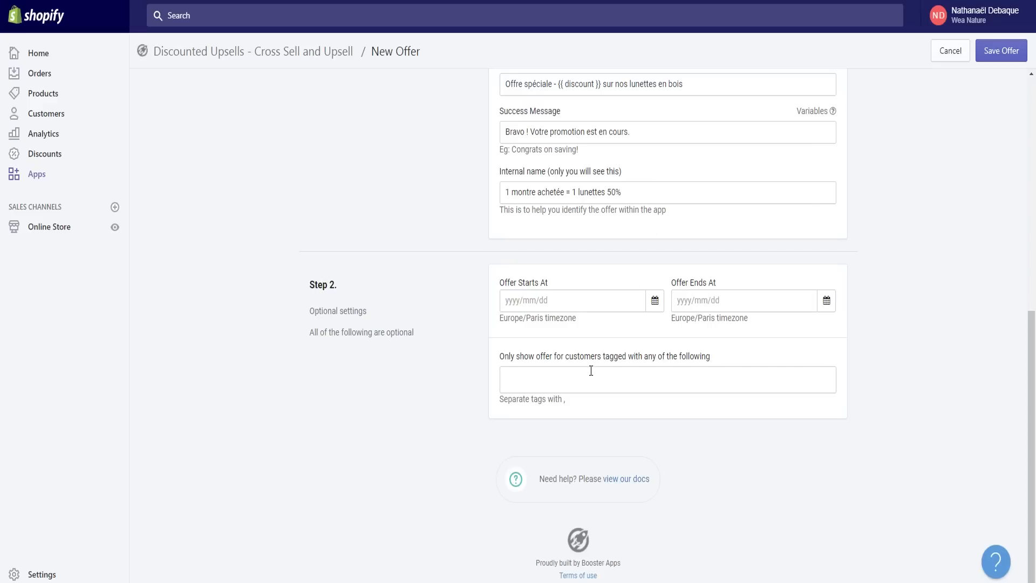
{"action": "left_click", "coordinate": [542, 384]}
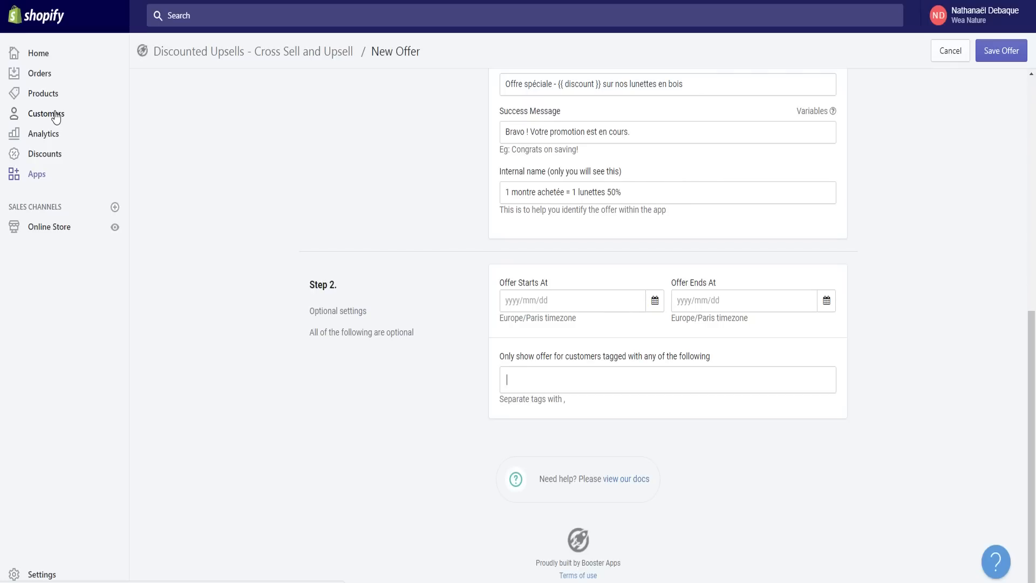
{"action": "left_click", "coordinate": [545, 371]}
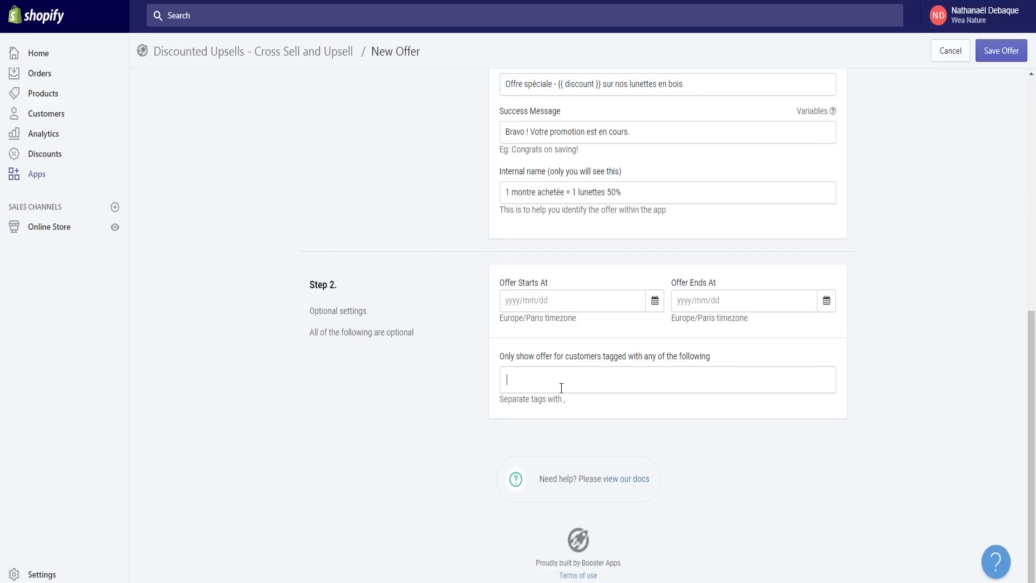
{"action": "scroll", "coordinate": [592, 386], "scroll_direction": "up", "scroll_amount": 2}
{"action": "scroll", "coordinate": [592, 385], "scroll_direction": "up", "scroll_amount": 5}
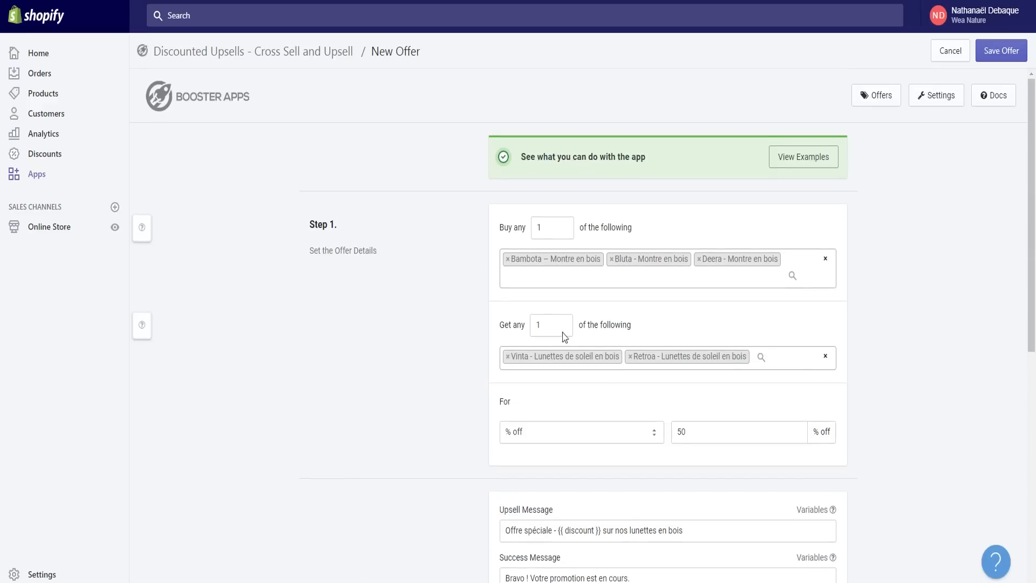
{"action": "left_click", "coordinate": [1001, 57]}
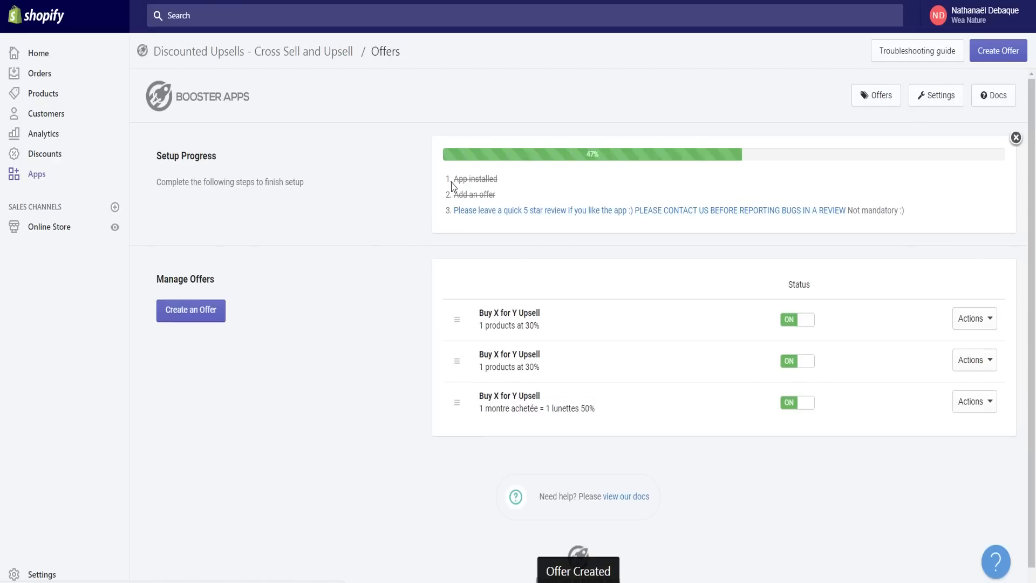
Step: Test the "1 montre achetée = 1 lunettes 50%" offer in the prefilled test cart
{"action": "scroll", "coordinate": [326, 349], "scroll_direction": "down", "scroll_amount": 1}
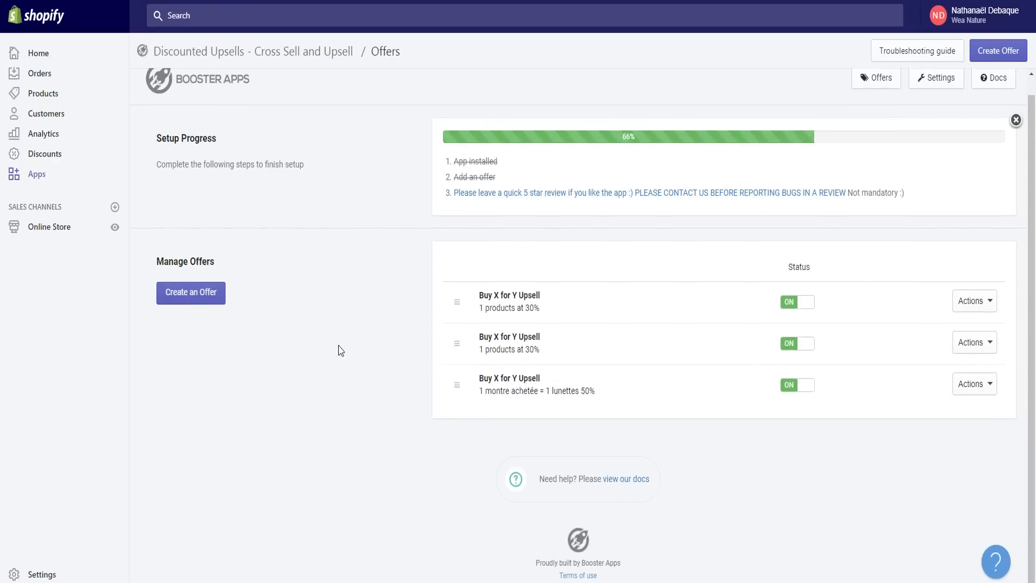
{"action": "left_click", "coordinate": [983, 388]}
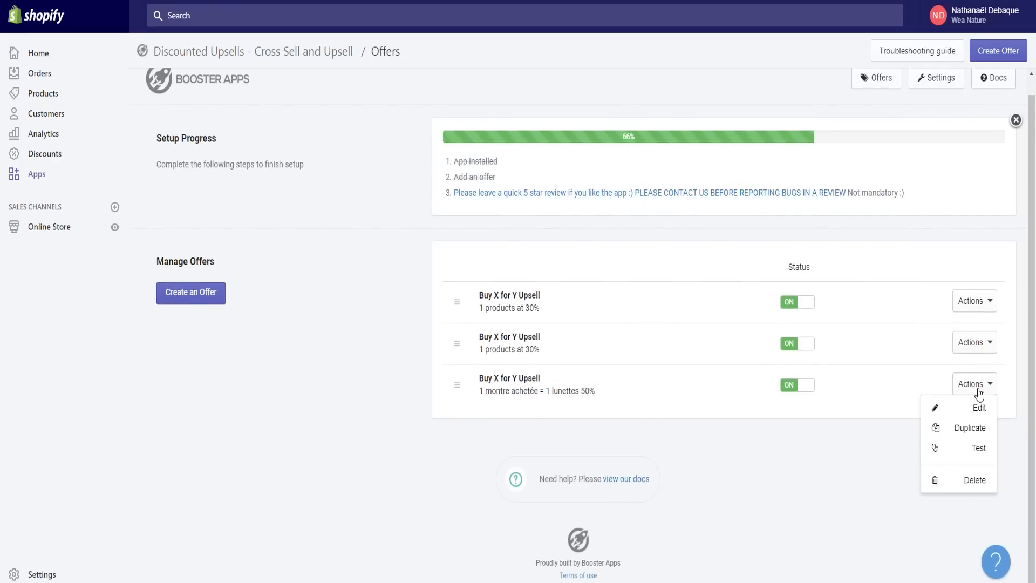
{"action": "left_click", "coordinate": [979, 453]}
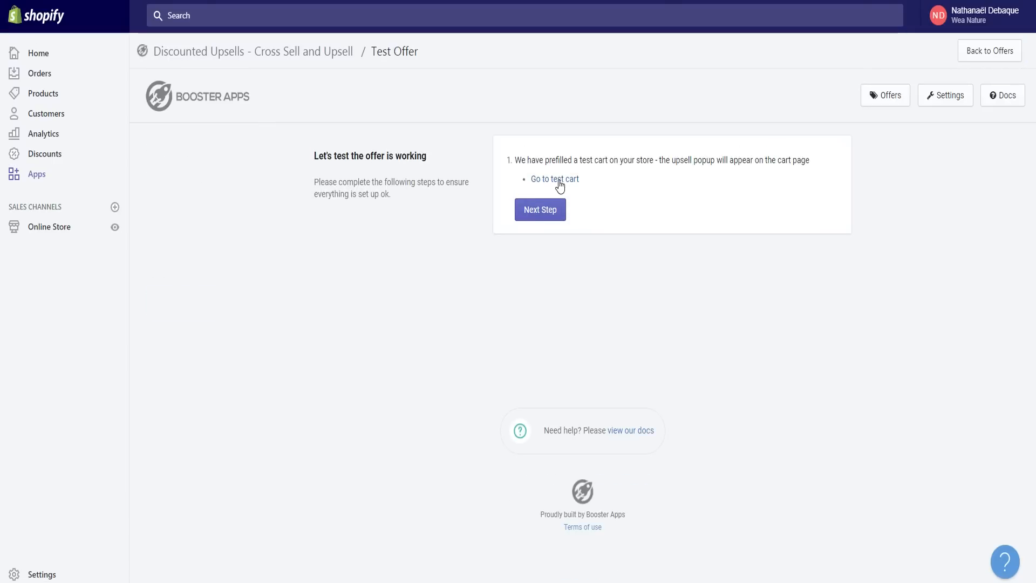
{"action": "left_click", "coordinate": [557, 180]}
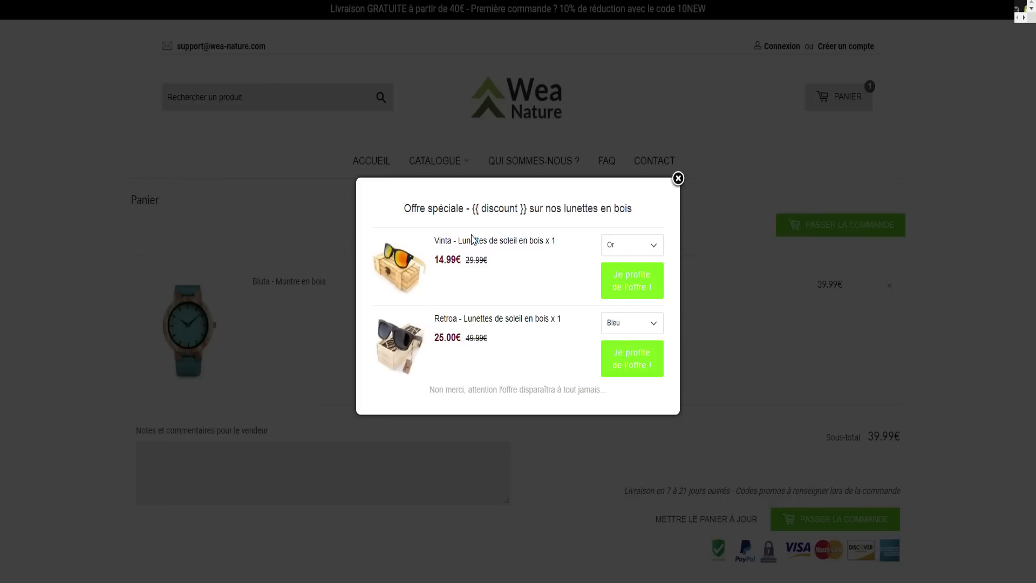
Step: View the Vinta sunglasses' product page from the upsell popup and close it again
{"action": "left_click", "coordinate": [448, 241]}
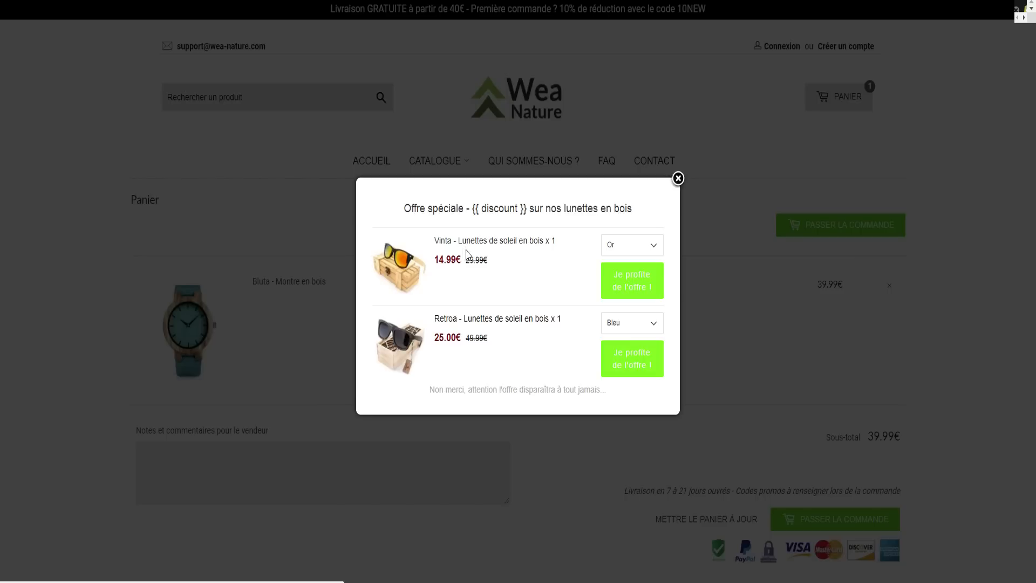
{"action": "left_click", "coordinate": [484, 243]}
{"action": "scroll", "coordinate": [430, 291], "scroll_direction": "down", "scroll_amount": 12}
{"action": "scroll", "coordinate": [351, 302], "scroll_direction": "up", "scroll_amount": 12}
{"action": "key", "text": "ctrl+w"}
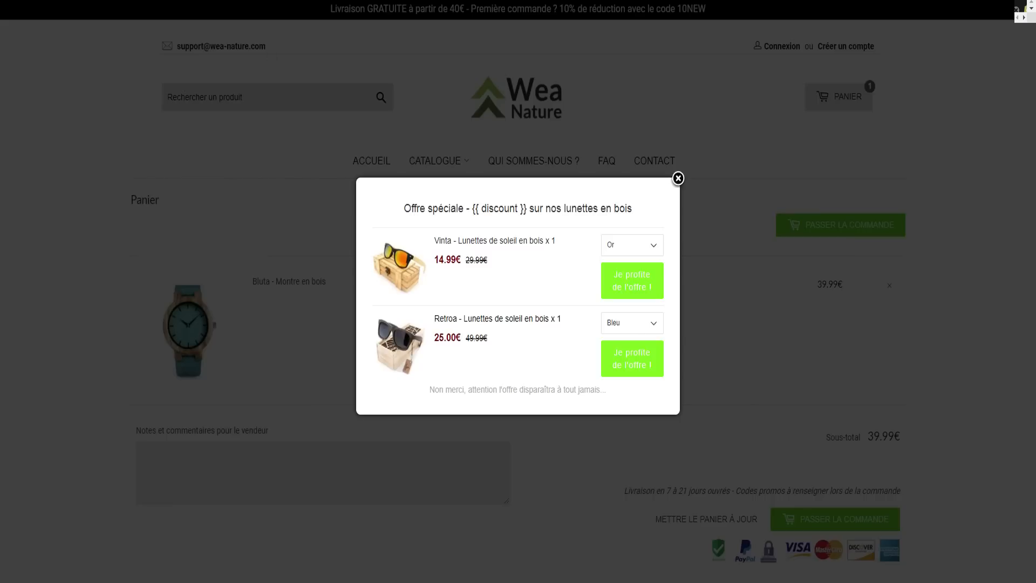
Step: Choose the Vert variant of the Vinta sunglasses in the upsell popup and accept the offer
{"action": "left_click", "coordinate": [641, 249]}
{"action": "left_click", "coordinate": [645, 247]}
{"action": "left_click", "coordinate": [632, 246]}
{"action": "left_click", "coordinate": [623, 281]}
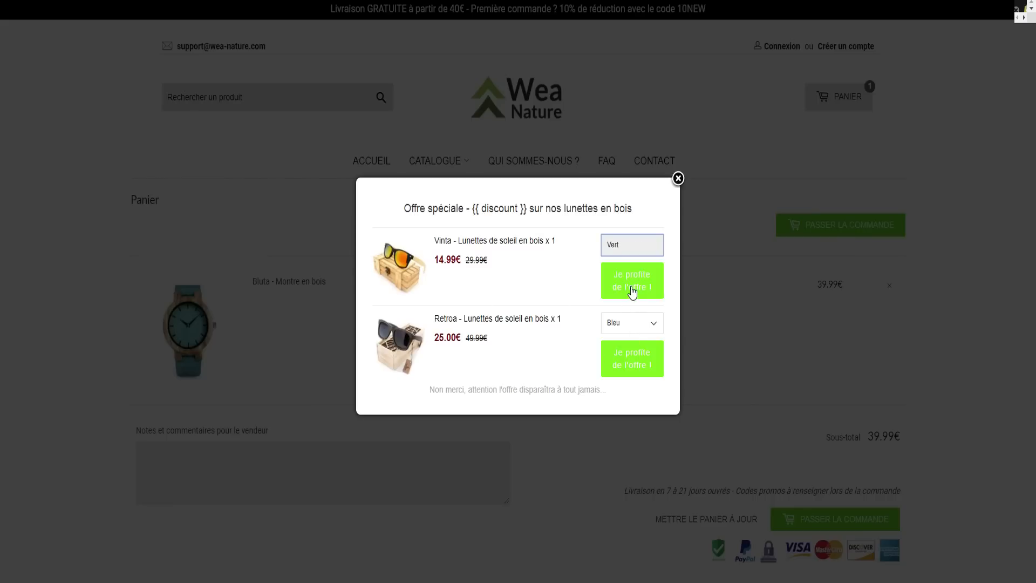
{"action": "key", "text": "Tab"}
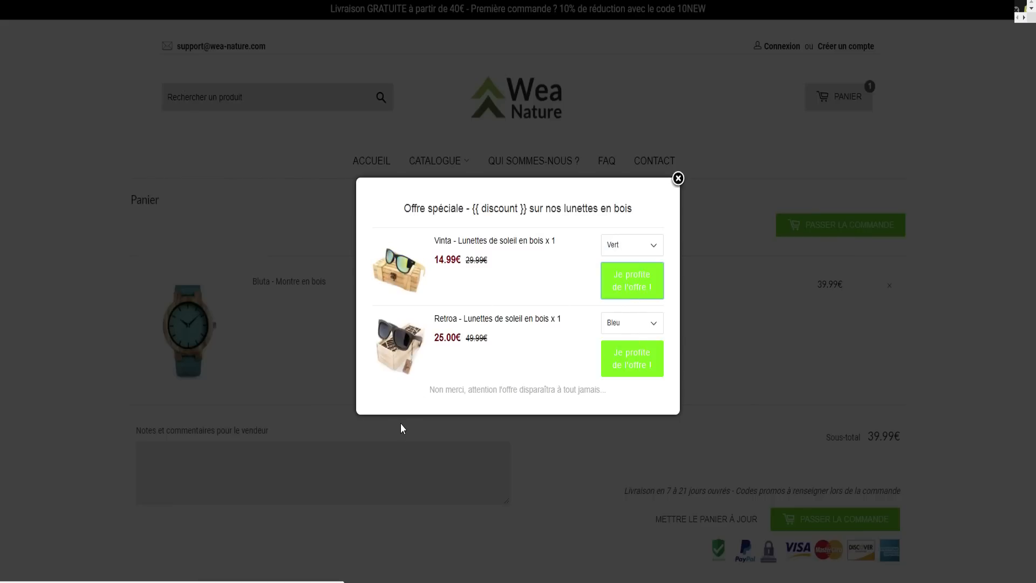
{"action": "key", "text": "Return"}
Step: Check the individual prices of the Vinta sunglasses and the Bluta watch in the cart
{"action": "scroll", "coordinate": [399, 410], "scroll_direction": "down", "scroll_amount": 3}
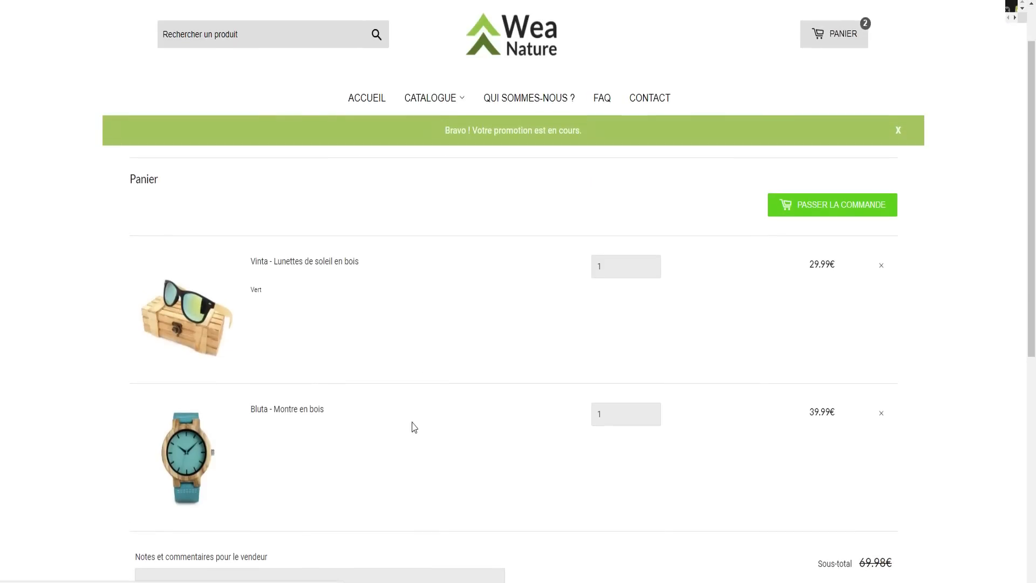
{"action": "left_click_drag", "start_coordinate": [809, 286], "coordinate": [840, 292]}
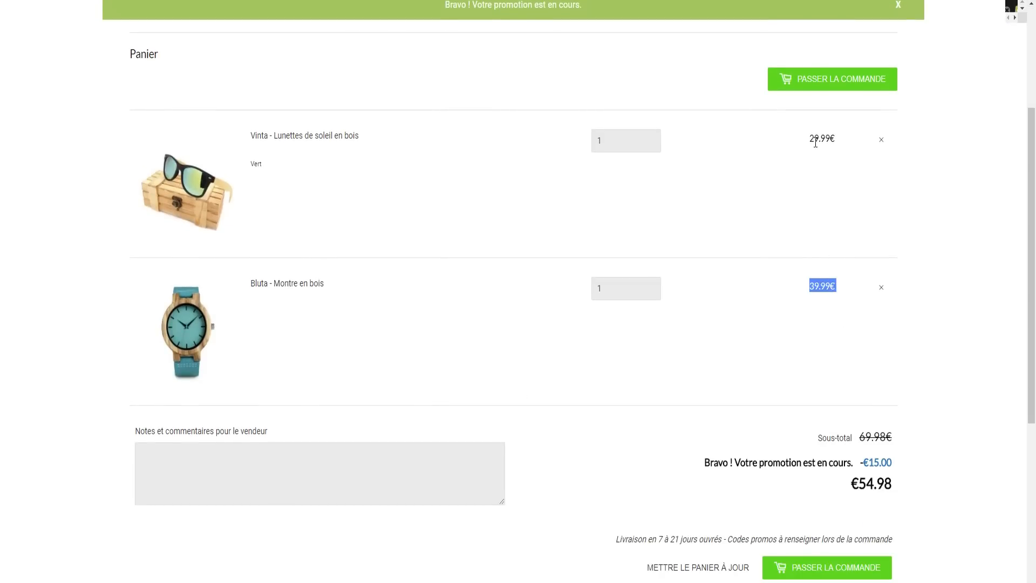
{"action": "left_click_drag", "start_coordinate": [810, 138], "coordinate": [832, 142]}
{"action": "left_click", "coordinate": [831, 161]}
{"action": "scroll", "coordinate": [789, 286], "scroll_direction": "up", "scroll_amount": 3}
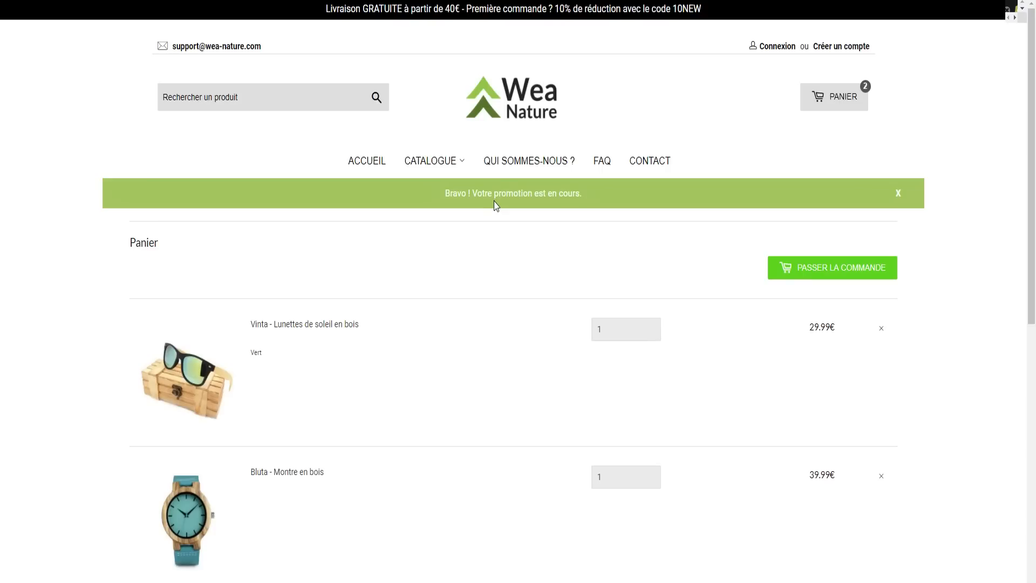
Step: Examine the promotion's discount line and the total below the cart items against the sunglasses' price
{"action": "scroll", "coordinate": [705, 219], "scroll_direction": "down", "scroll_amount": 6}
{"action": "scroll", "coordinate": [742, 245], "scroll_direction": "up", "scroll_amount": 2}
{"action": "scroll", "coordinate": [742, 245], "scroll_direction": "down", "scroll_amount": 1}
{"action": "left_click_drag", "start_coordinate": [704, 399], "coordinate": [904, 404]}
{"action": "left_click", "coordinate": [883, 407]}
{"action": "left_click", "coordinate": [904, 407]}
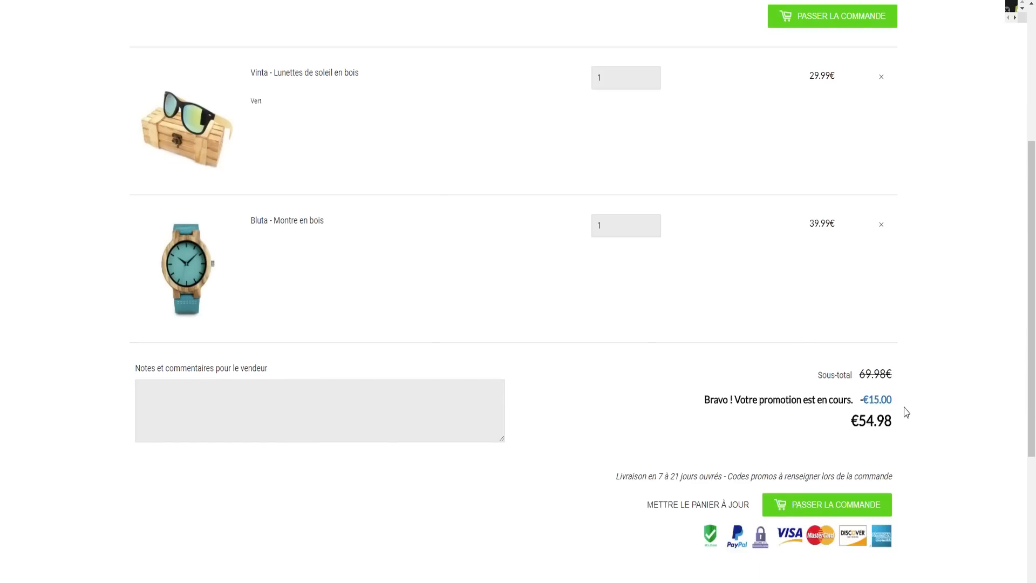
{"action": "left_click_drag", "start_coordinate": [809, 76], "coordinate": [843, 84]}
{"action": "scroll", "coordinate": [760, 400], "scroll_direction": "down", "scroll_amount": 2}
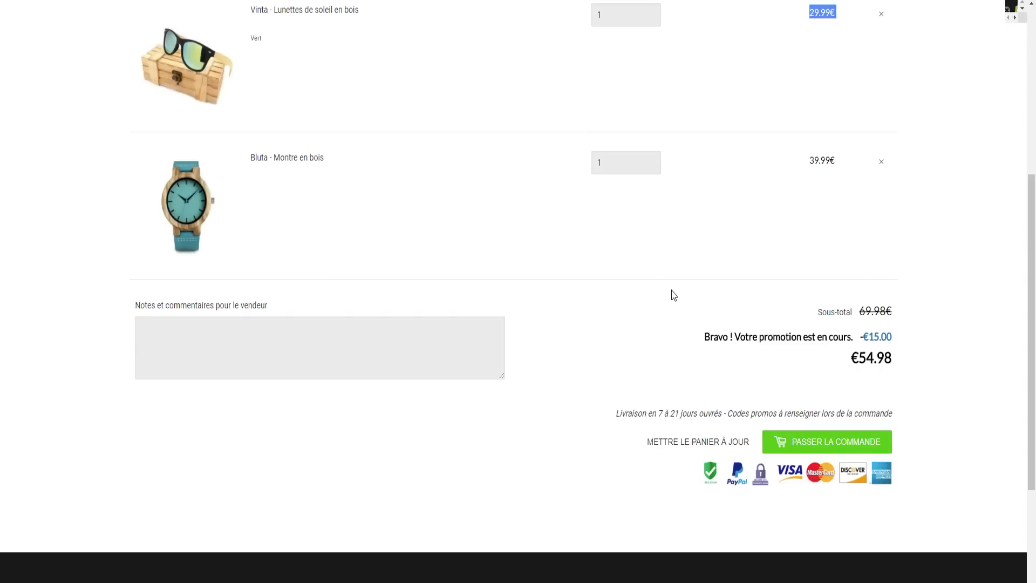
Step: Return to the upsell popup and inspect the discount variable in its heading
{"action": "scroll", "coordinate": [268, 143], "scroll_direction": "up", "scroll_amount": 5}
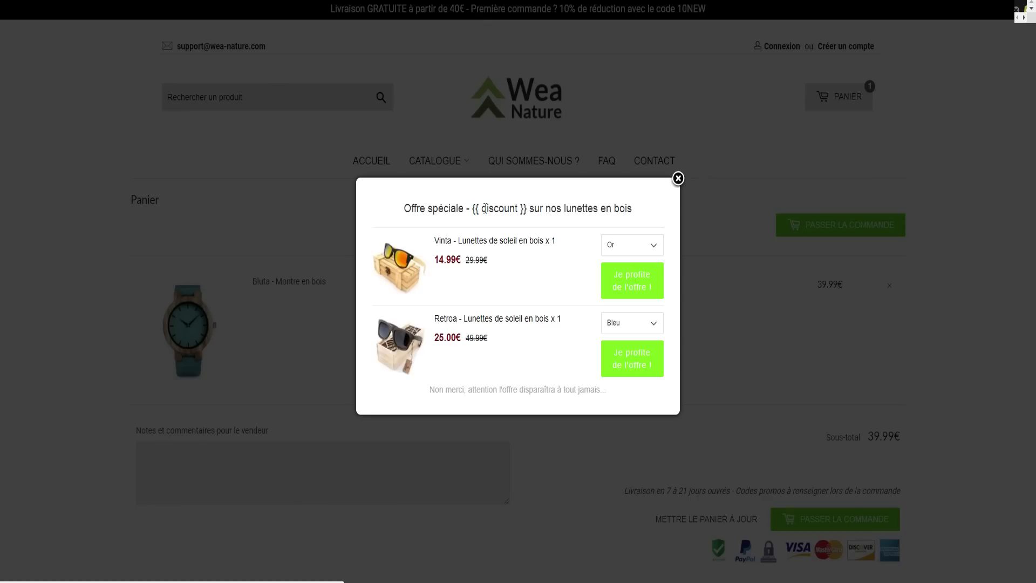
{"action": "double_click", "coordinate": [484, 209]}
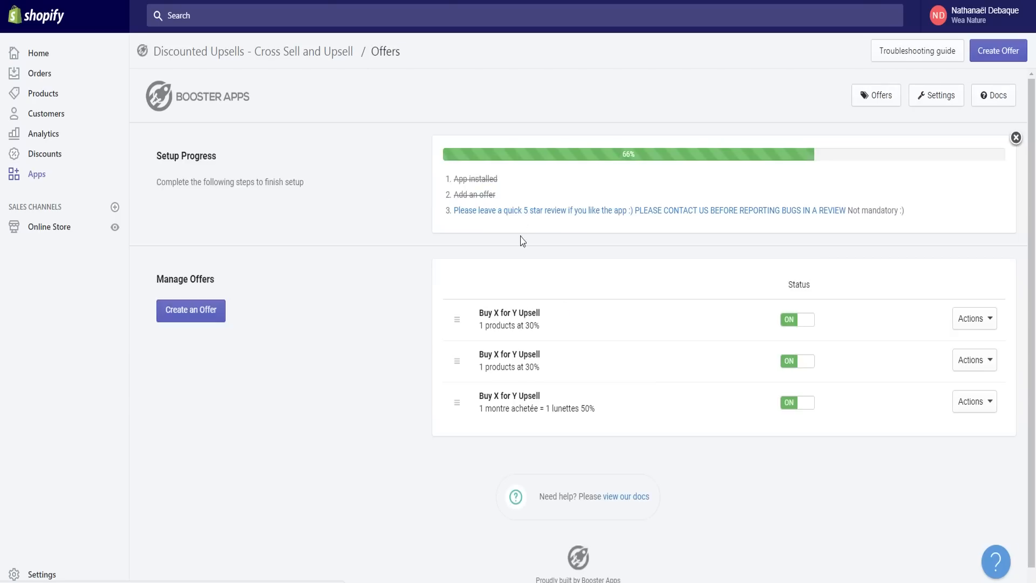
Step: Change the upsell message of the "1 montre achetée = 1 lunettes 50%" offer to "Offre spéciale - {{discount}} sur nos lunettes en bois" and save the offer
{"action": "left_click", "coordinate": [972, 402]}
{"action": "left_click", "coordinate": [979, 425]}
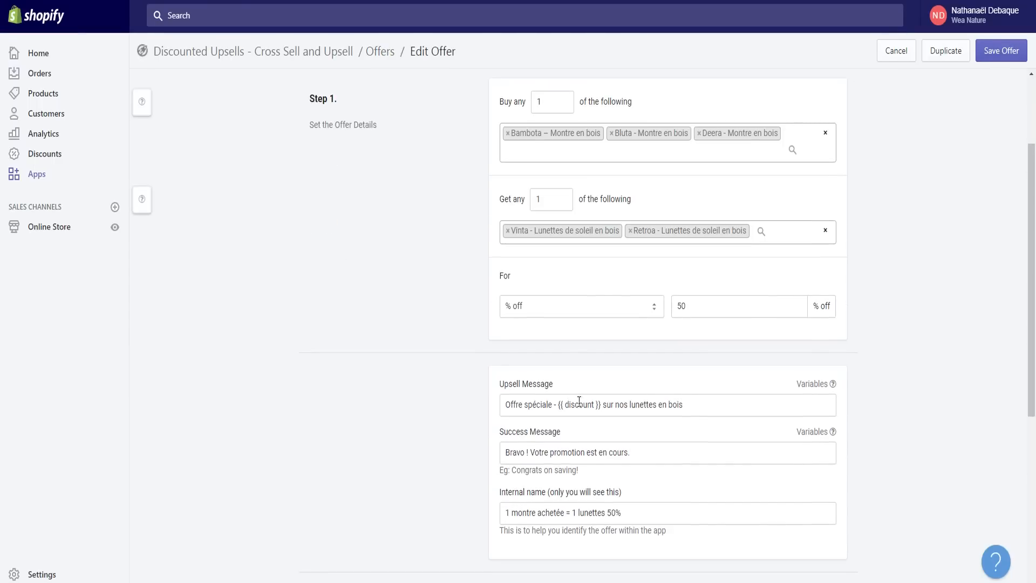
{"action": "left_click", "coordinate": [564, 405]}
{"action": "key", "text": "BackSpace"}
{"action": "key", "text": "BackSpace"}
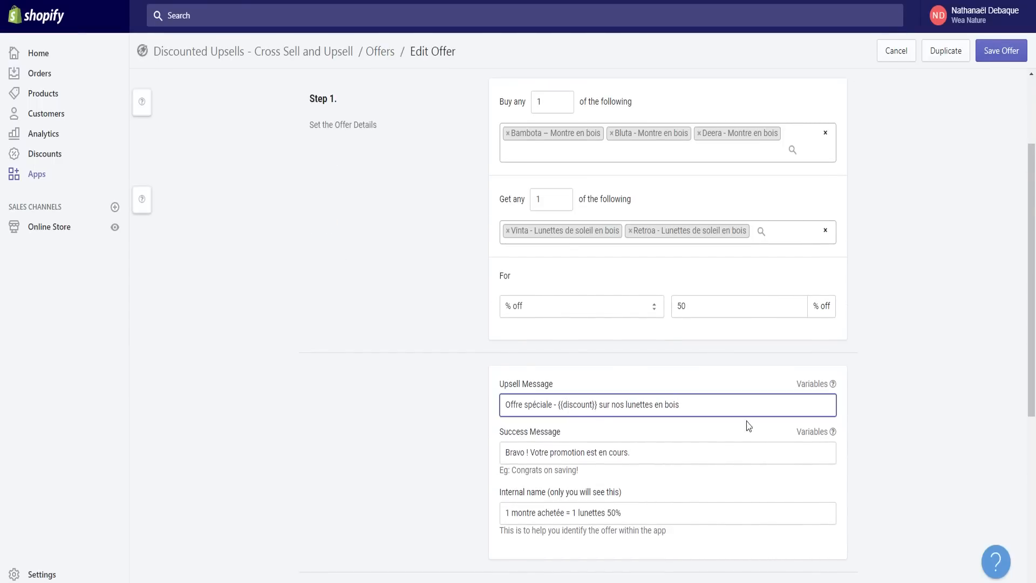
{"action": "scroll", "coordinate": [874, 389], "scroll_direction": "down", "scroll_amount": 2}
{"action": "left_click", "coordinate": [1001, 51]}
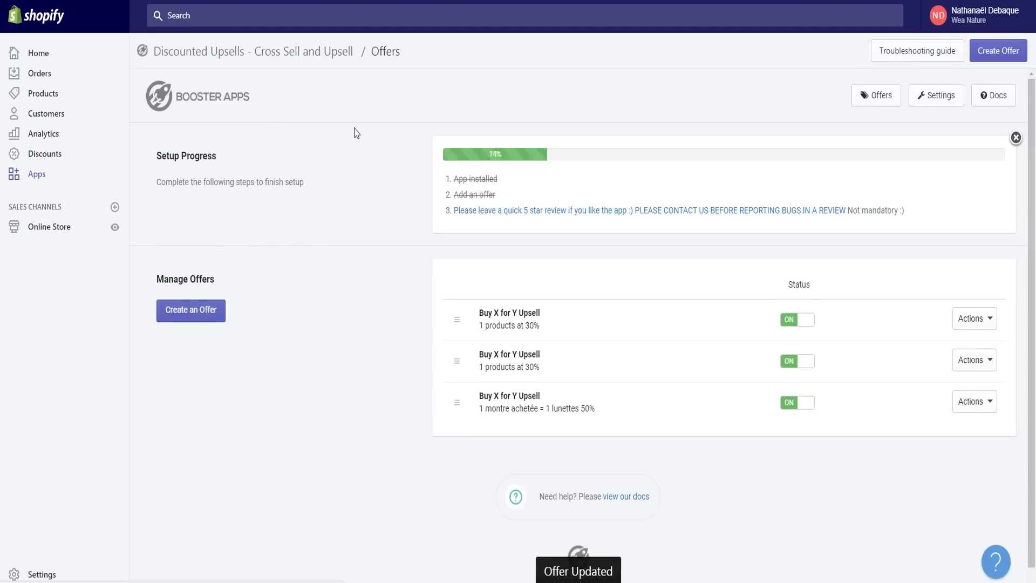
Step: Start the test of the "1 montre achetée = 1 lunettes 50%" offer and open its prefilled test cart
{"action": "left_click", "coordinate": [980, 408]}
{"action": "left_click", "coordinate": [841, 402]}
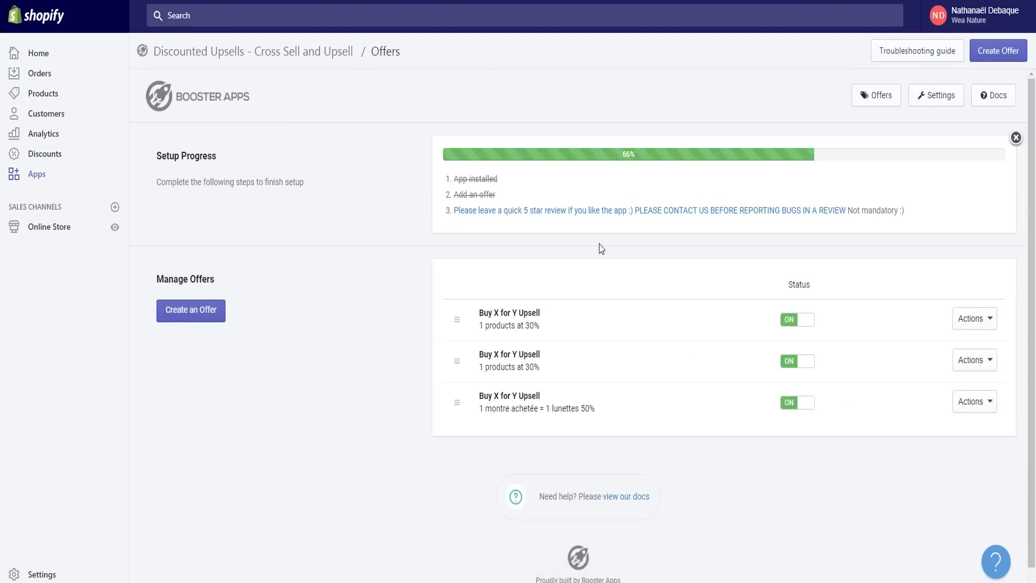
{"action": "left_click", "coordinate": [976, 410]}
{"action": "right_click", "coordinate": [986, 474]}
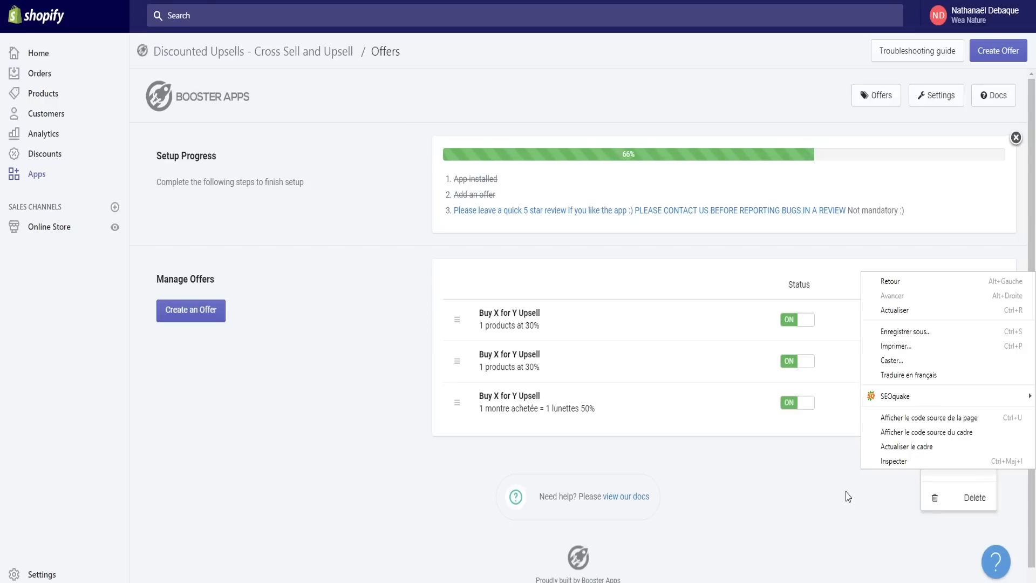
{"action": "left_click", "coordinate": [848, 495]}
{"action": "left_click", "coordinate": [978, 407]}
{"action": "left_click", "coordinate": [978, 465]}
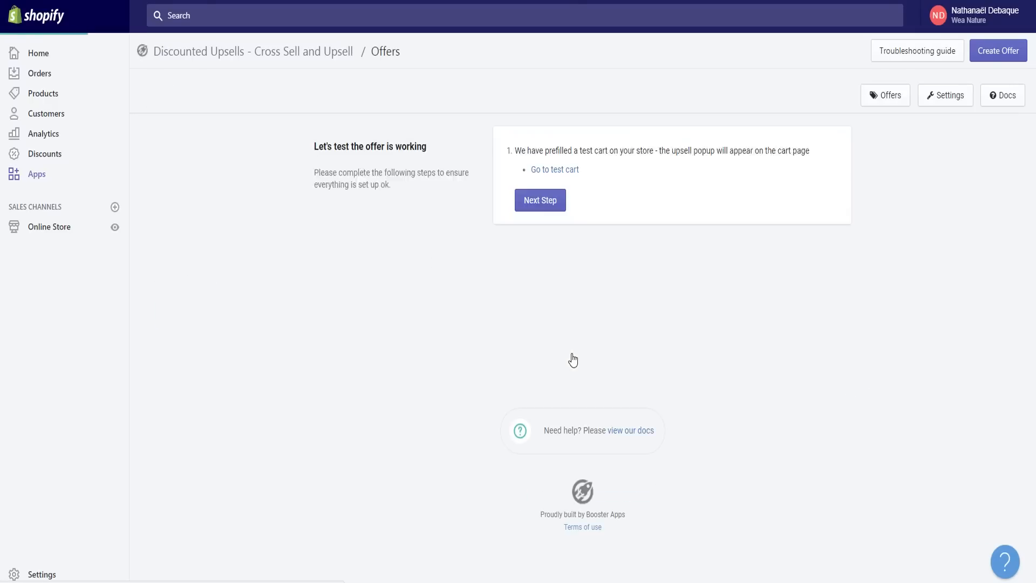
{"action": "left_click", "coordinate": [540, 210]}
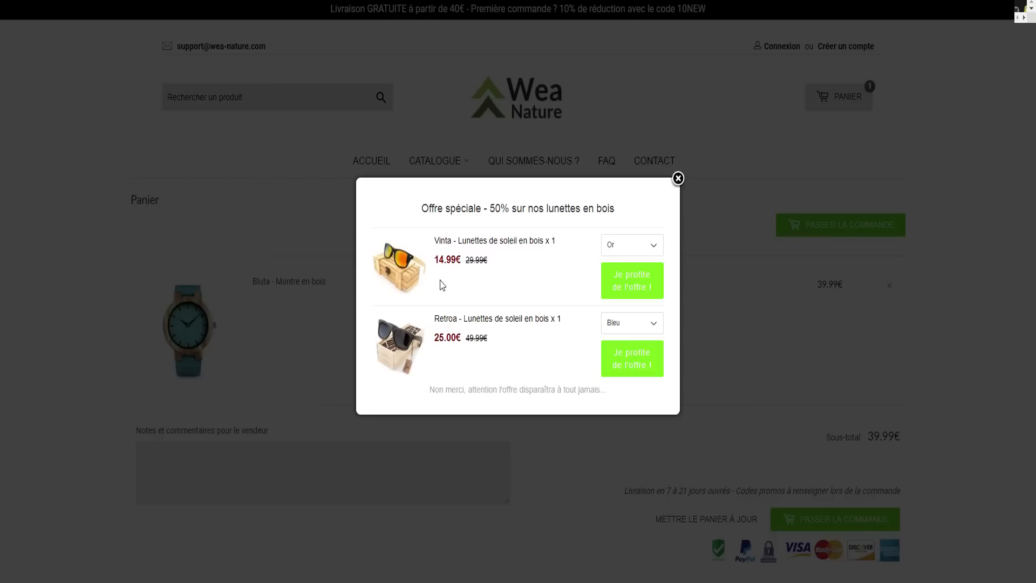
Step: Dismiss the upsell popup and examine the free-shipping condition in the store's announcement banner
{"action": "left_click", "coordinate": [679, 178]}
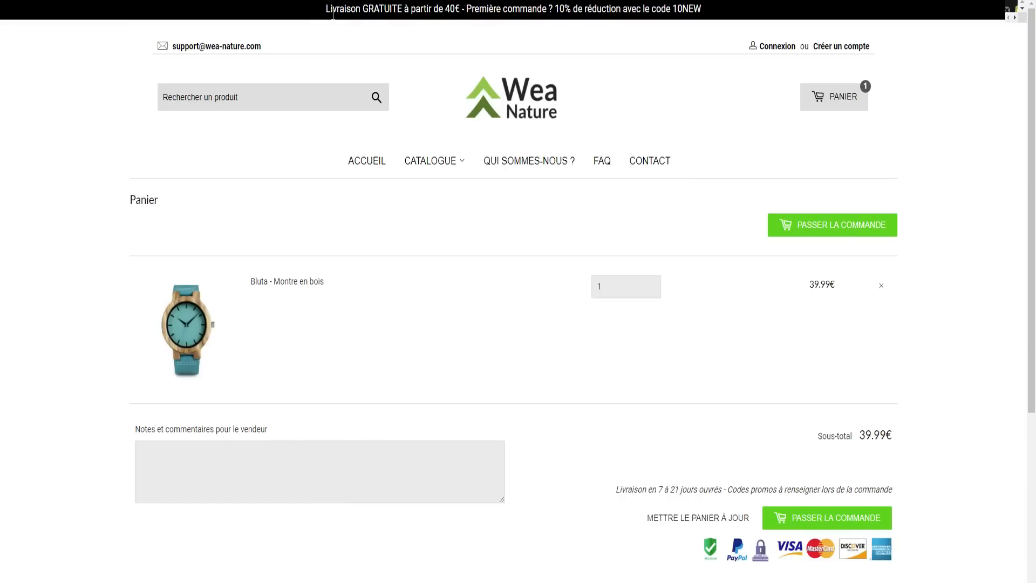
{"action": "left_click_drag", "start_coordinate": [325, 11], "coordinate": [460, 12]}
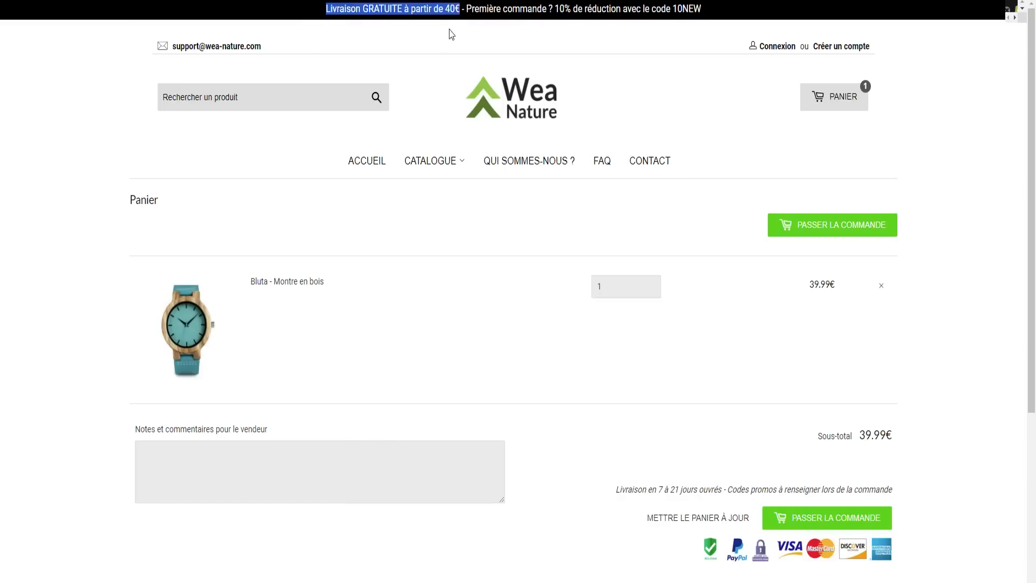
{"action": "left_click", "coordinate": [455, 294]}
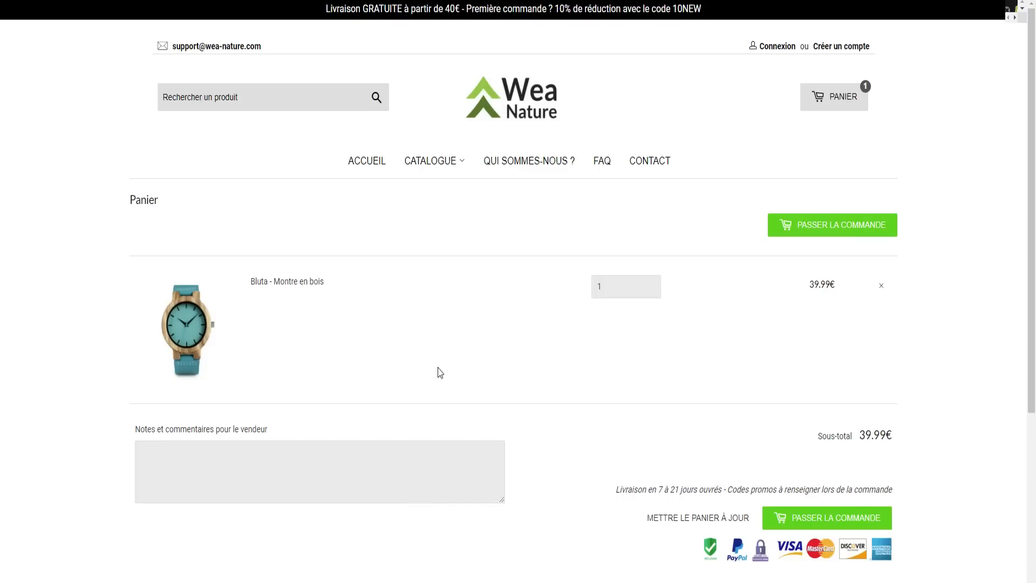
{"action": "left_click_drag", "start_coordinate": [460, 9], "coordinate": [326, 9]}
{"action": "mouse_move", "coordinate": [485, 212]}
{"action": "left_click", "coordinate": [584, 226]}
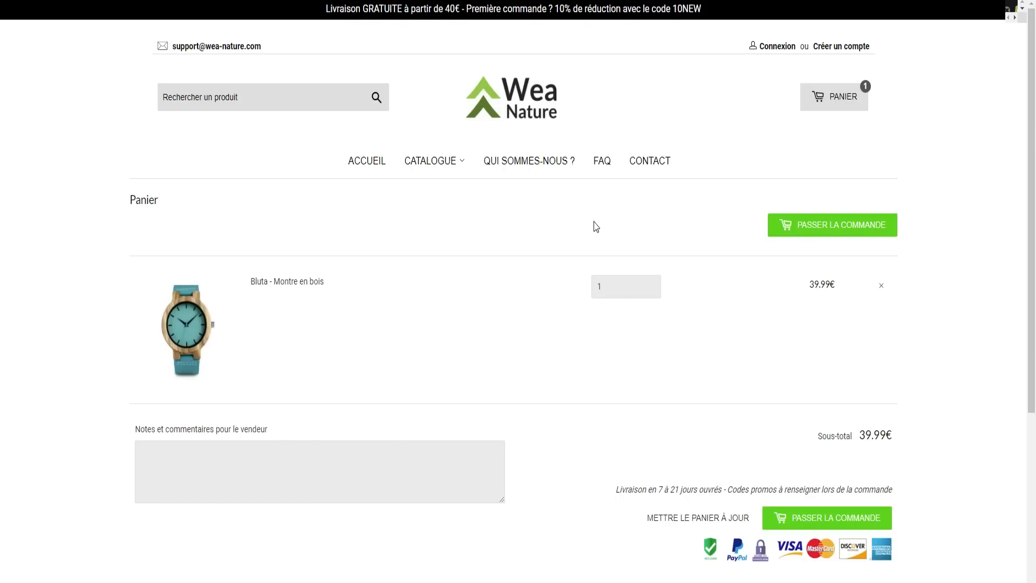